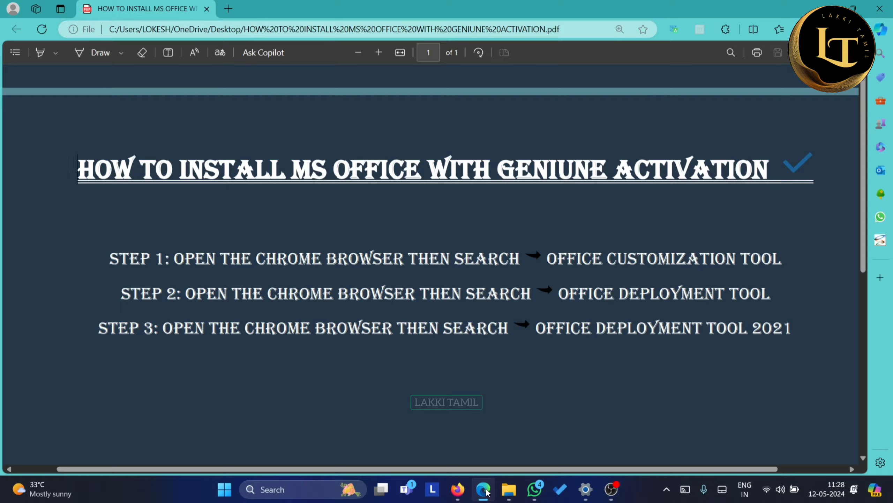
Step: Switch to Firefox, open the Office Customization Tool search result and choose Office LTSC Professional Plus 2021 - Volume License as the Office suite
click(458, 489)
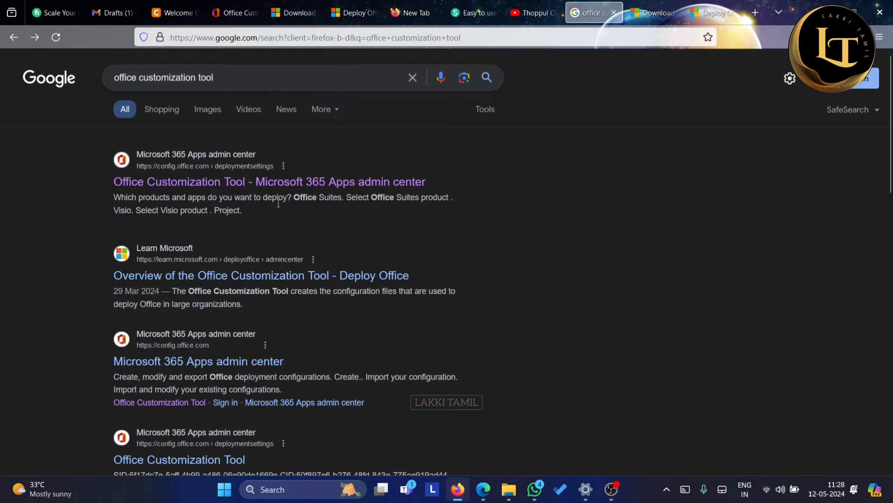
click(289, 182)
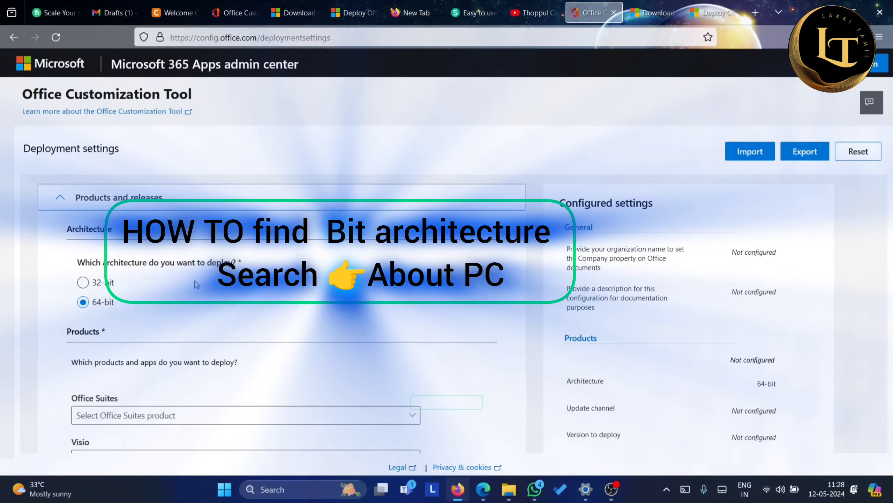
scroll(196, 284, down, 5)
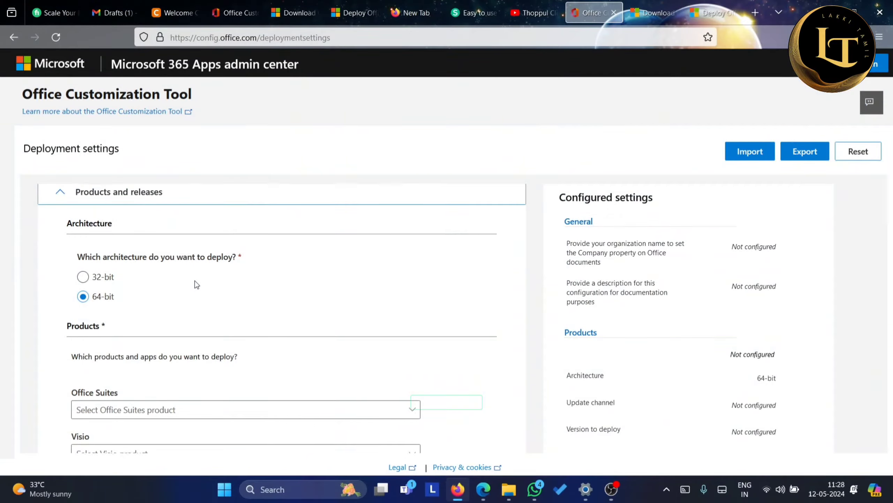
scroll(198, 353, up, 2)
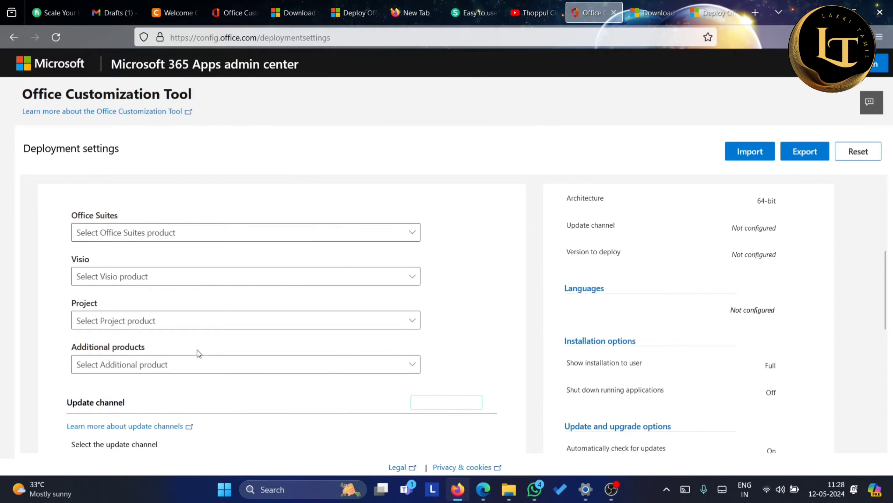
click(199, 233)
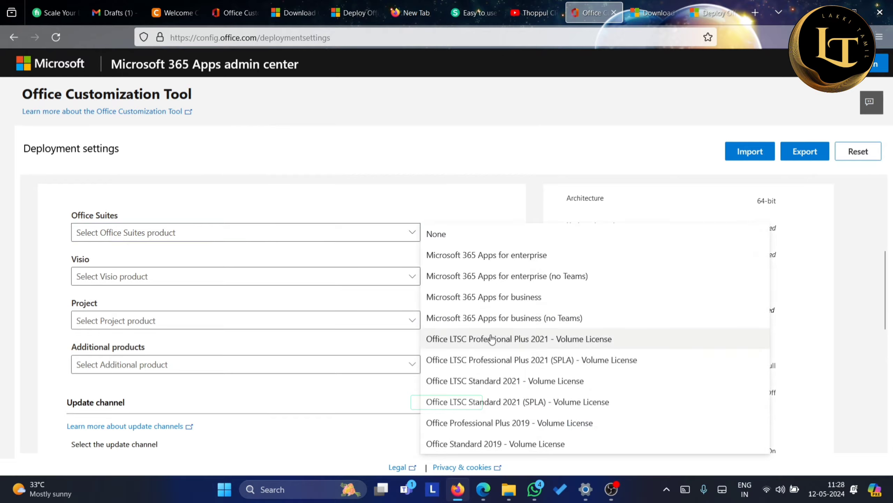
click(562, 341)
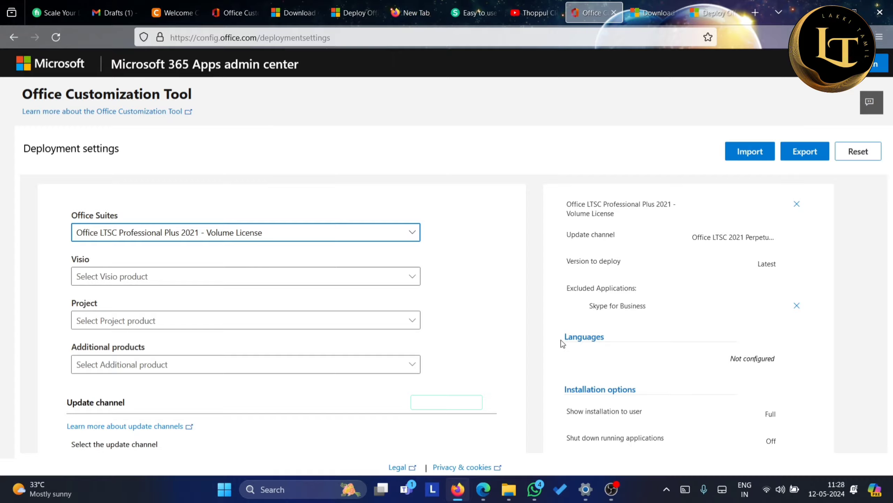
Step: Keep Access and the other default apps included in the deployment and continue to the language settings
scroll(562, 341, down, 5)
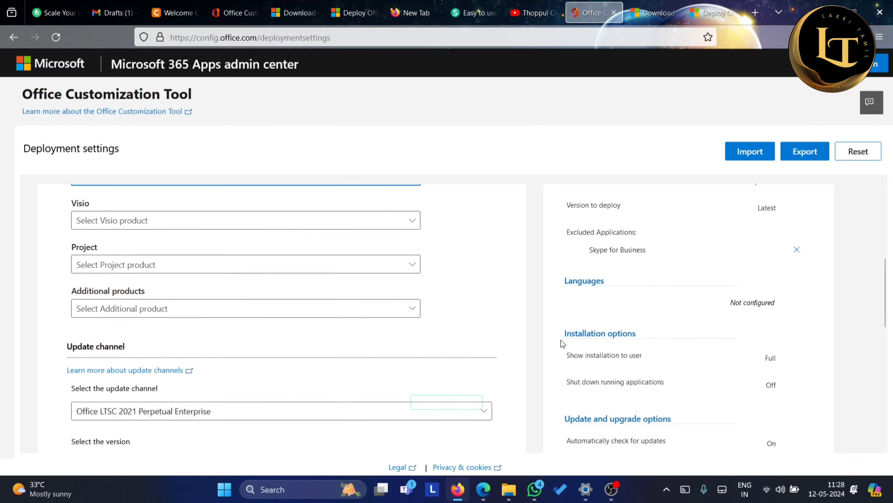
scroll(562, 343, down, 3)
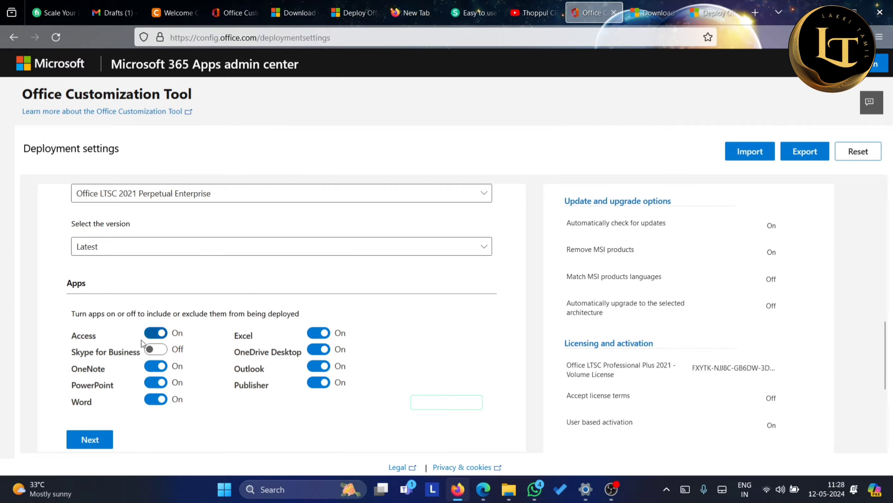
click(163, 336)
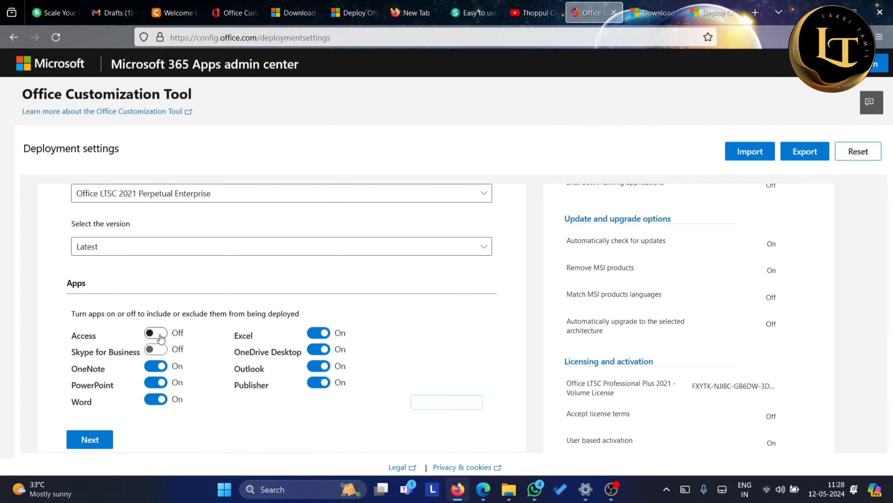
click(160, 337)
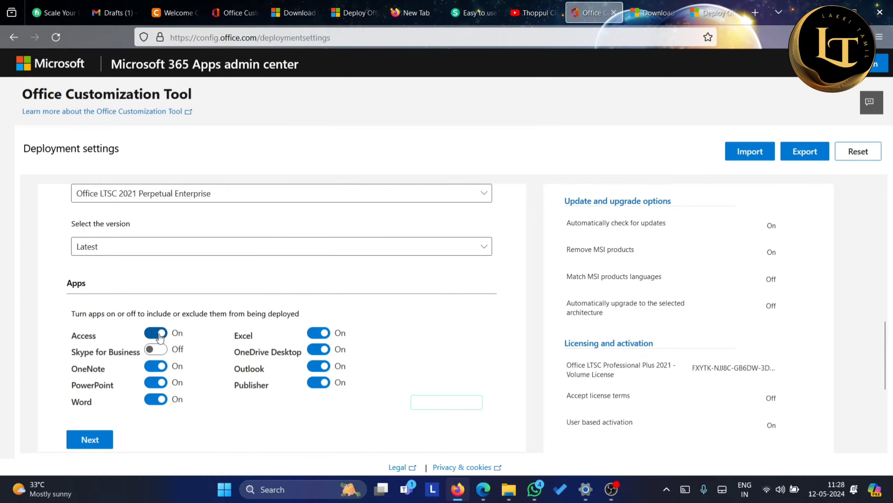
click(106, 445)
scroll(104, 444, down, 5)
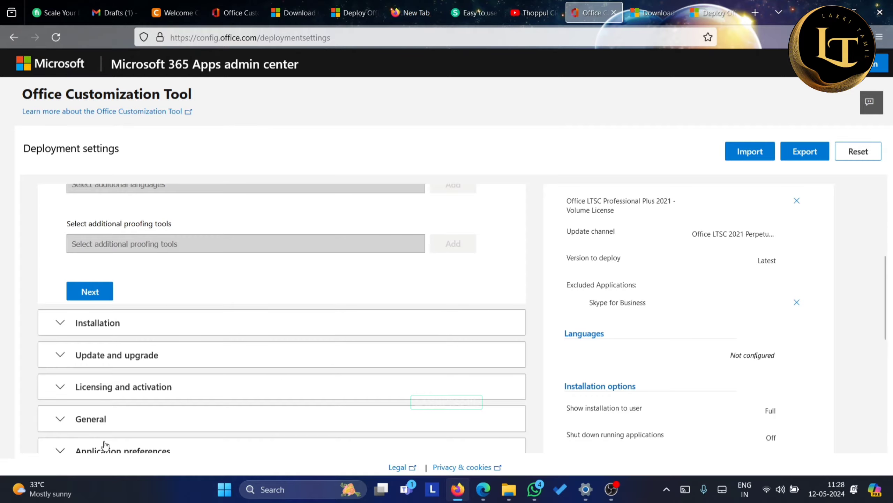
click(104, 446)
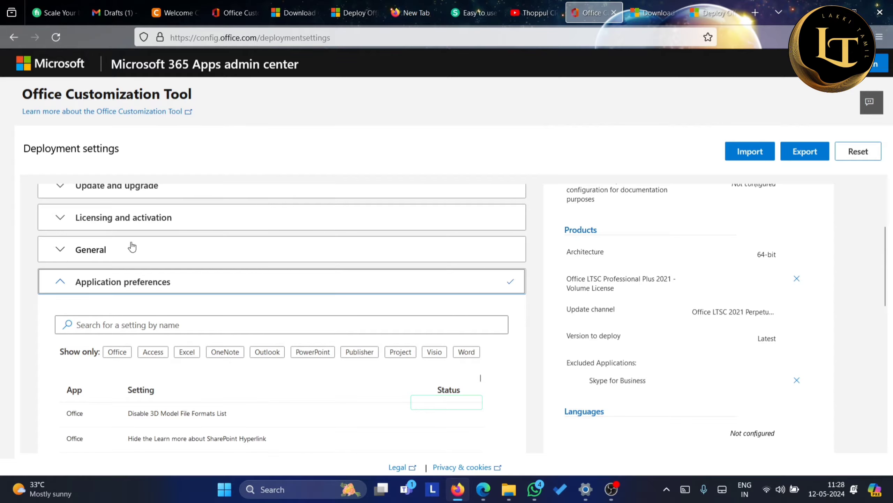
click(83, 222)
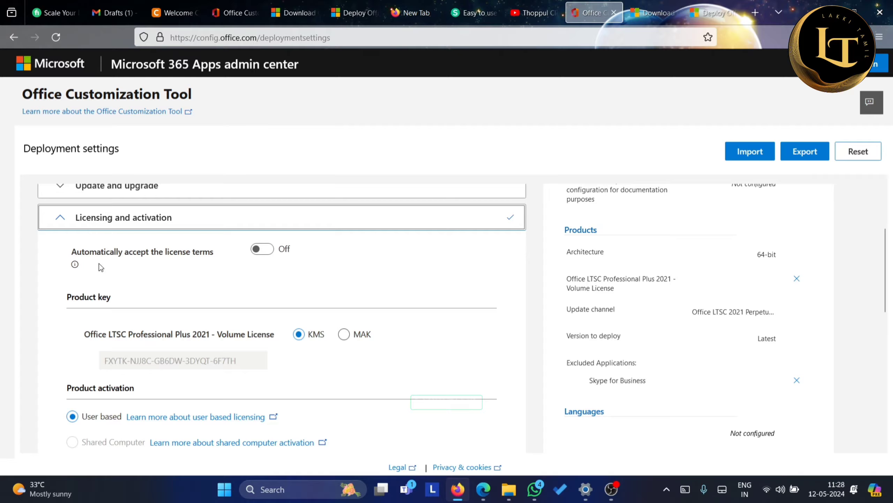
click(64, 193)
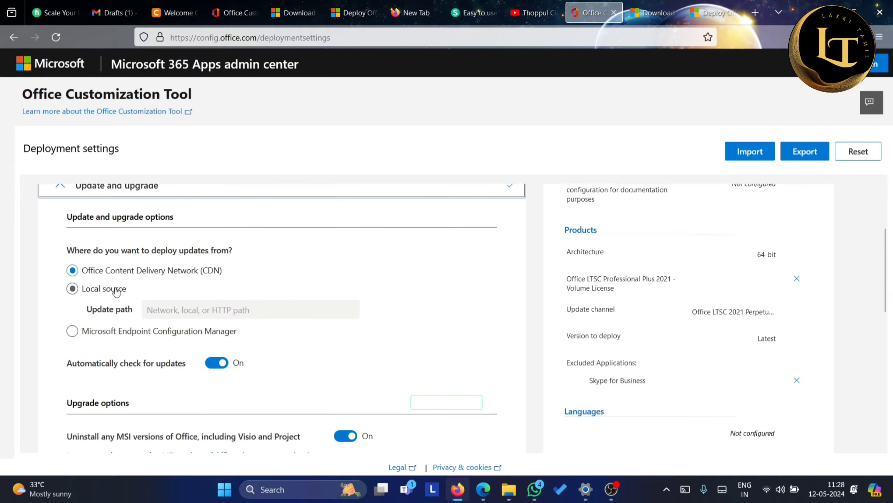
scroll(116, 286, up, 3)
click(52, 231)
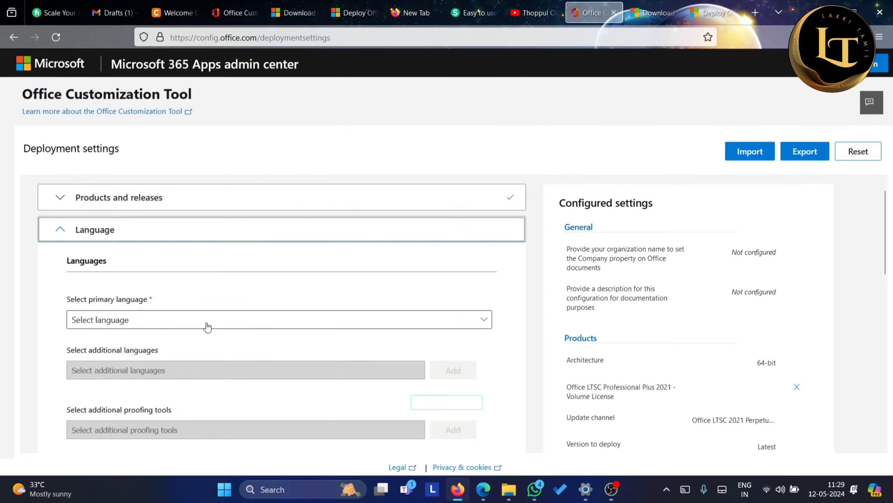
Step: Set the primary language to English (United States) and accept the default installation options
click(192, 321)
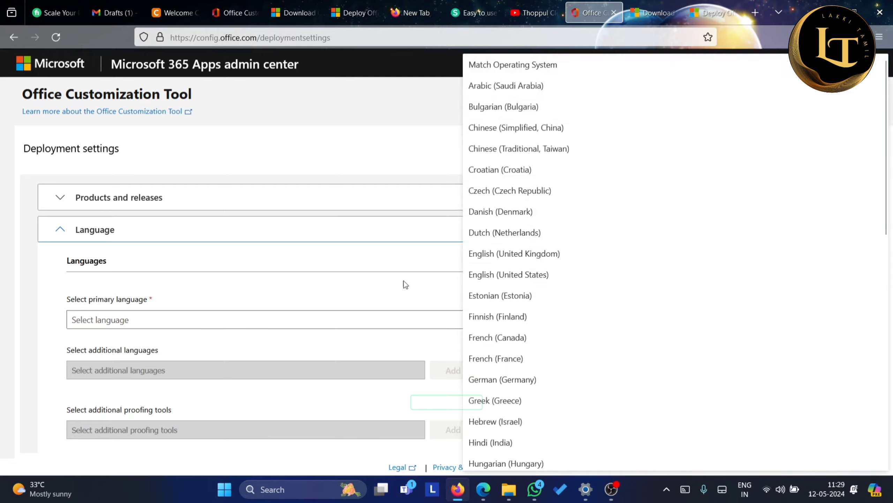
click(546, 274)
scroll(229, 353, down, 4)
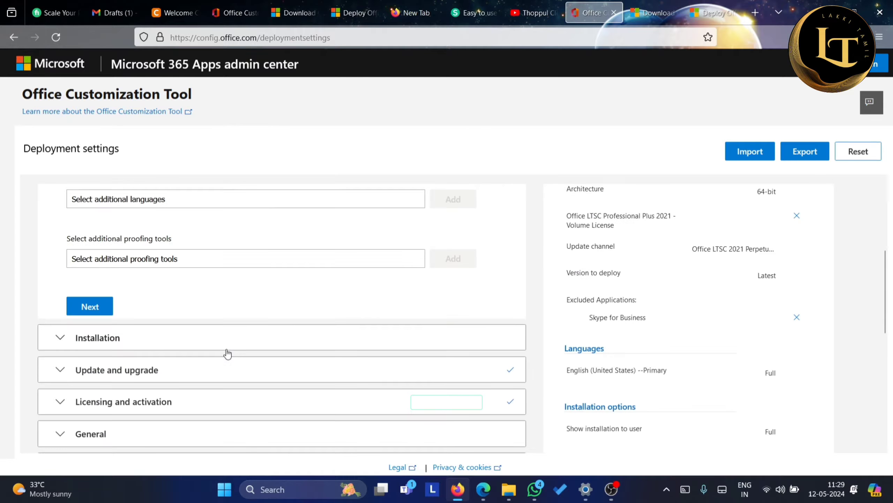
click(107, 305)
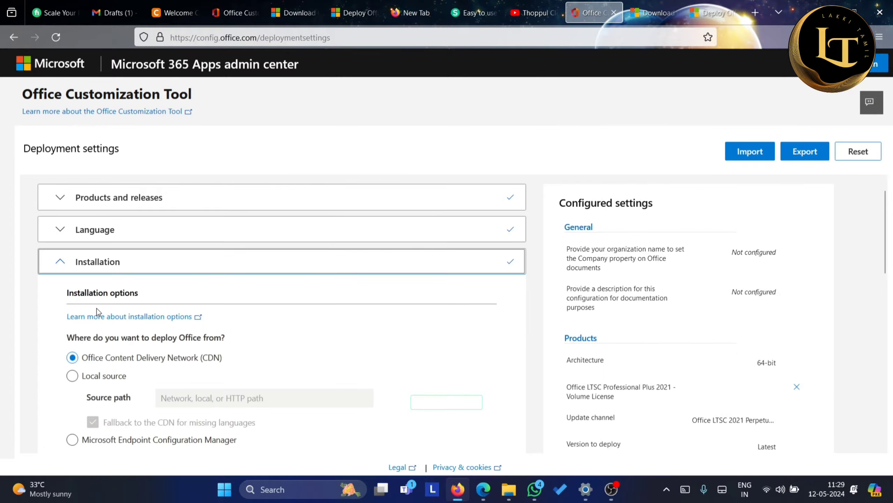
scroll(97, 311, down, 5)
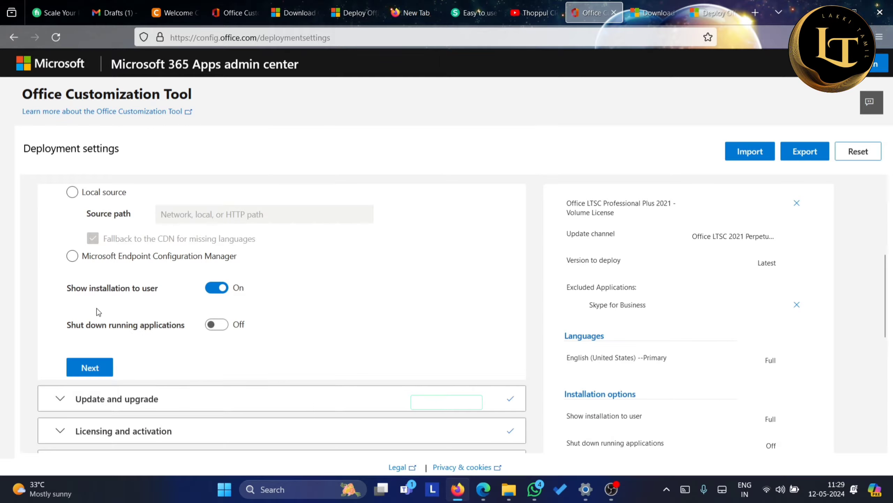
click(91, 366)
Step: Turn off uninstalling MSI versions of Office in the upgrade options and continue to licensing and activation
scroll(98, 363, down, 5)
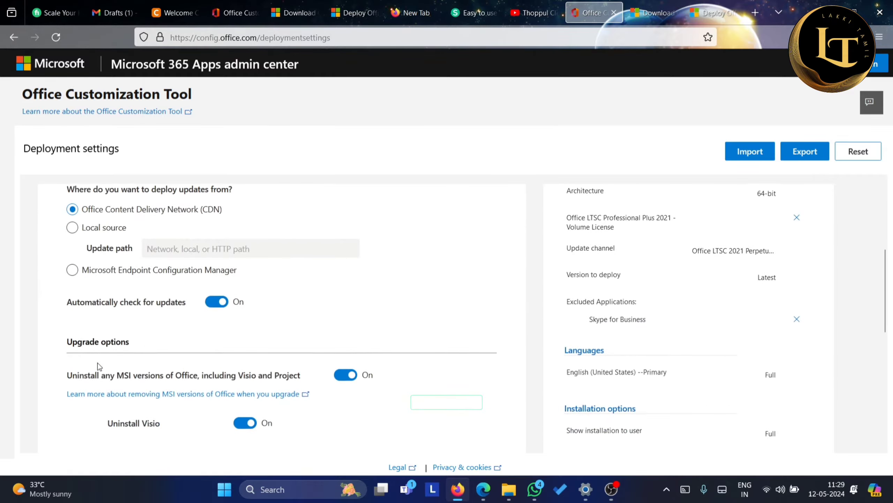
scroll(98, 363, down, 8)
scroll(98, 363, up, 4)
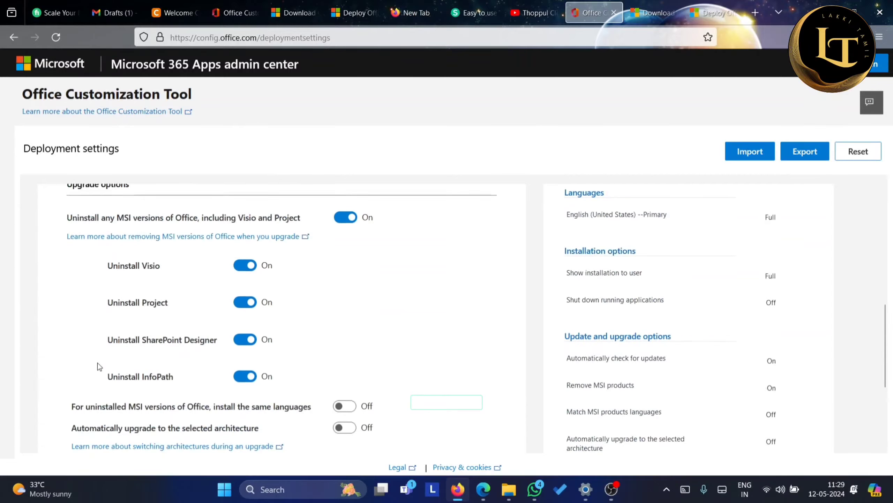
scroll(98, 363, up, 1)
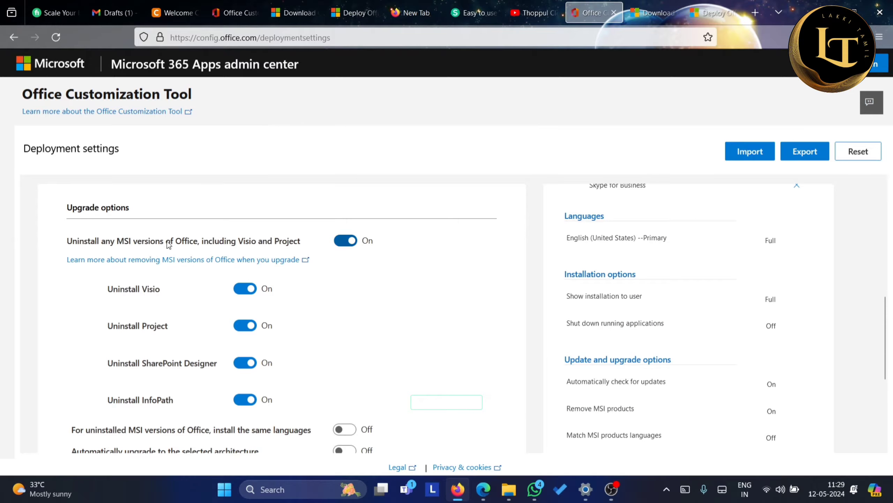
click(346, 242)
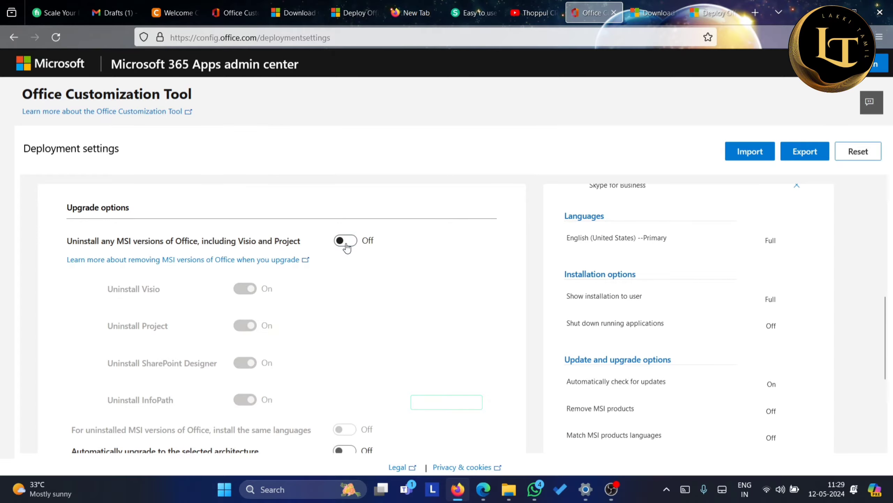
scroll(346, 248, down, 5)
click(87, 305)
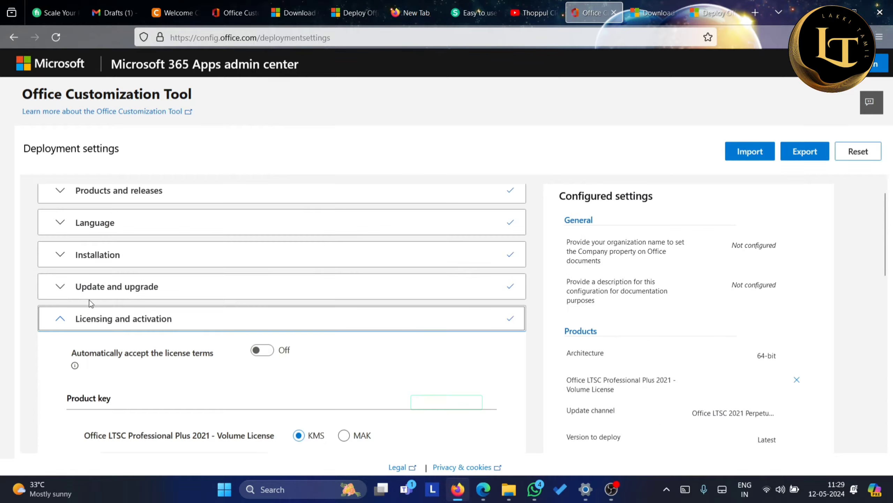
Step: Accept the default licensing, general and application preference settings and finish the deployment configuration
scroll(84, 337, down, 5)
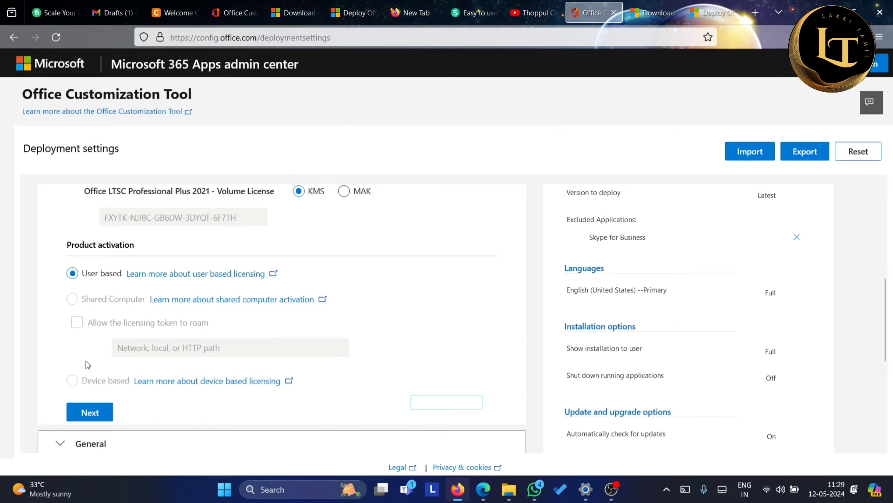
click(97, 418)
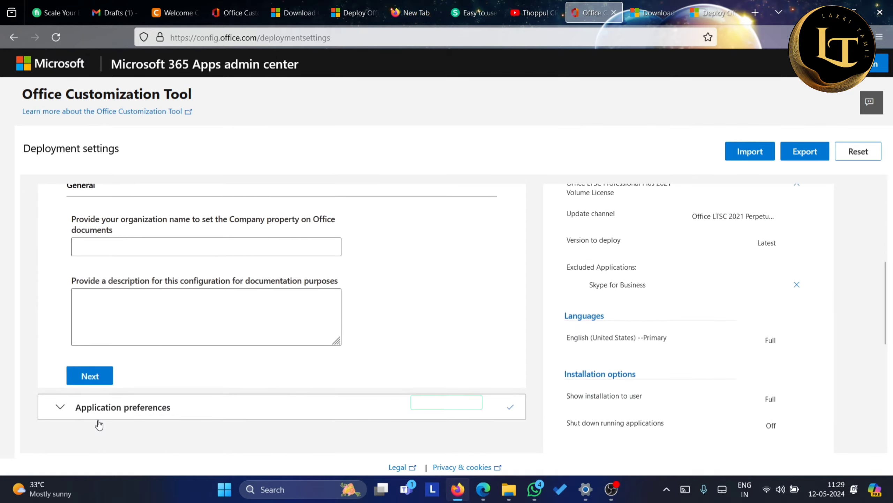
click(101, 377)
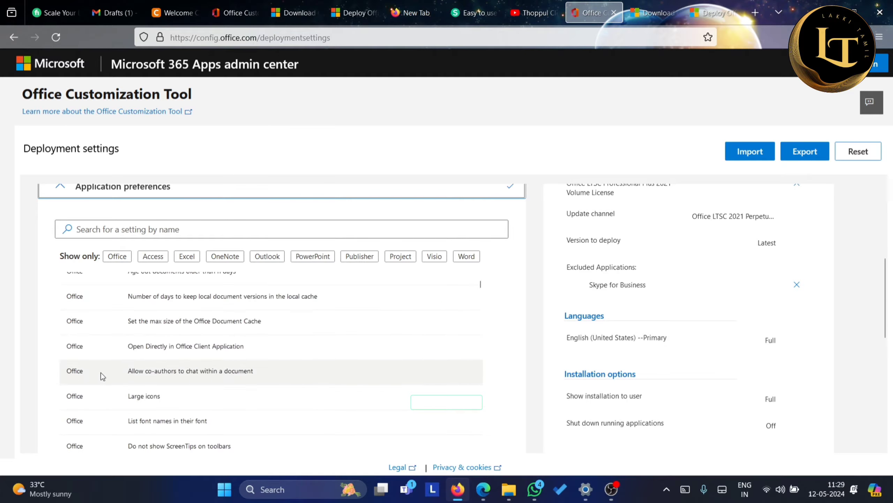
scroll(535, 331, down, 10)
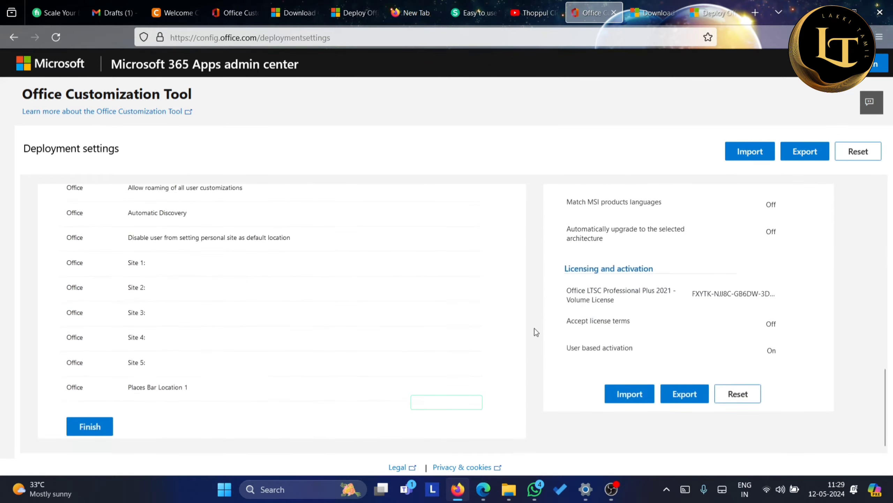
click(109, 438)
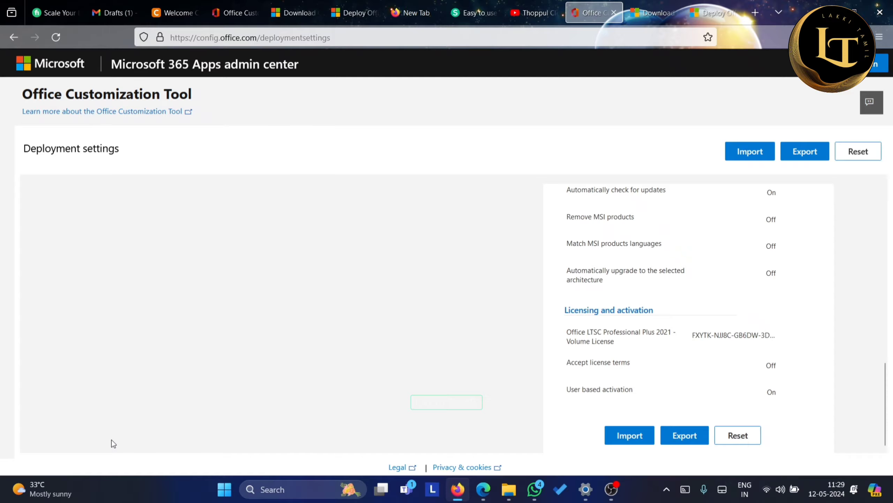
scroll(378, 250, up, 10)
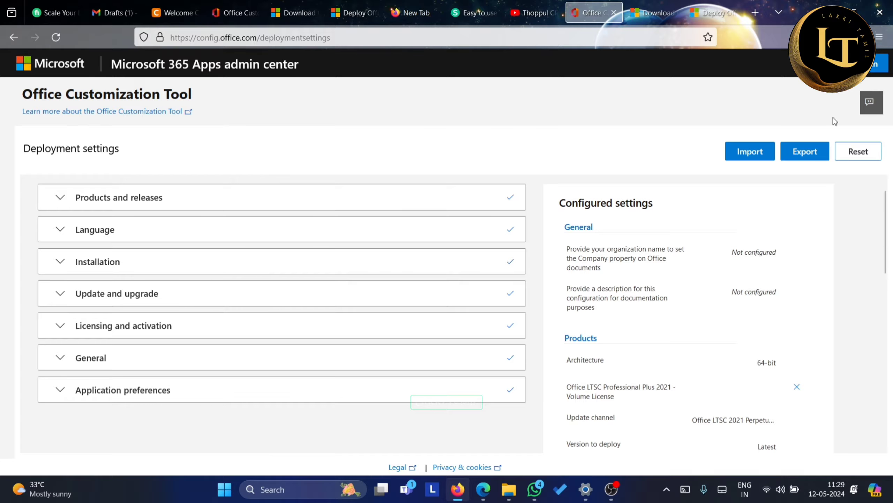
Step: Export the configuration as an XML file named Configuration, using Office Open XML formats as the default and accepting the license terms
click(817, 157)
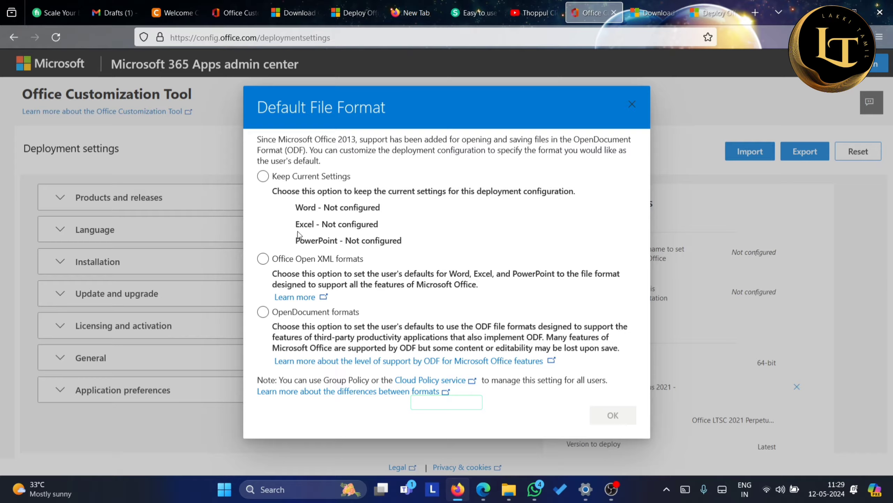
click(263, 259)
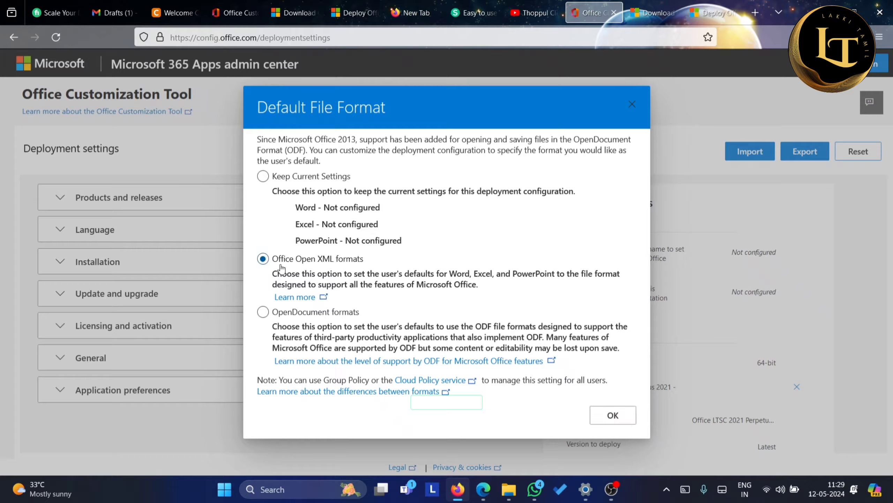
click(613, 415)
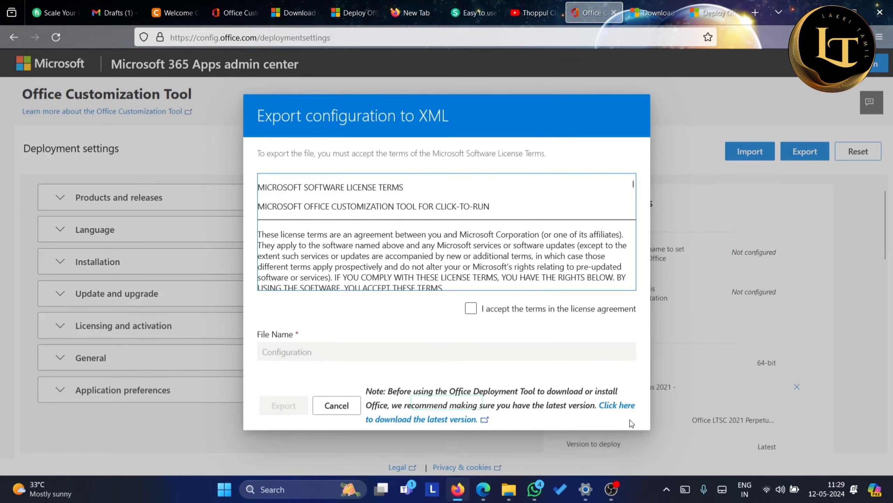
click(470, 308)
click(471, 308)
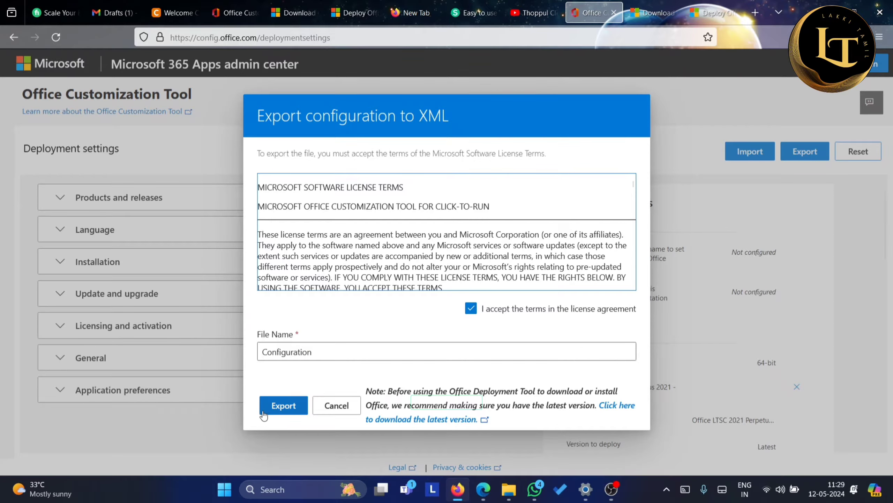
click(263, 414)
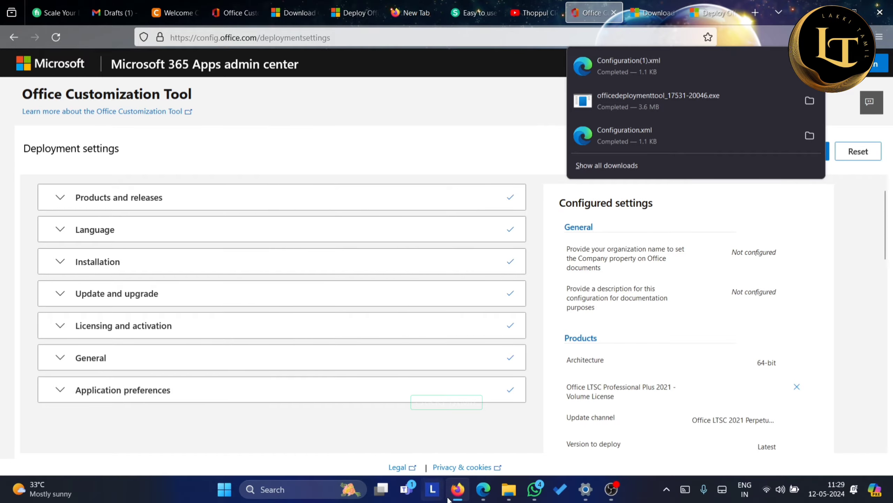
Step: Download the English version of the Office Deployment Tool from its Microsoft Download Center page
click(478, 499)
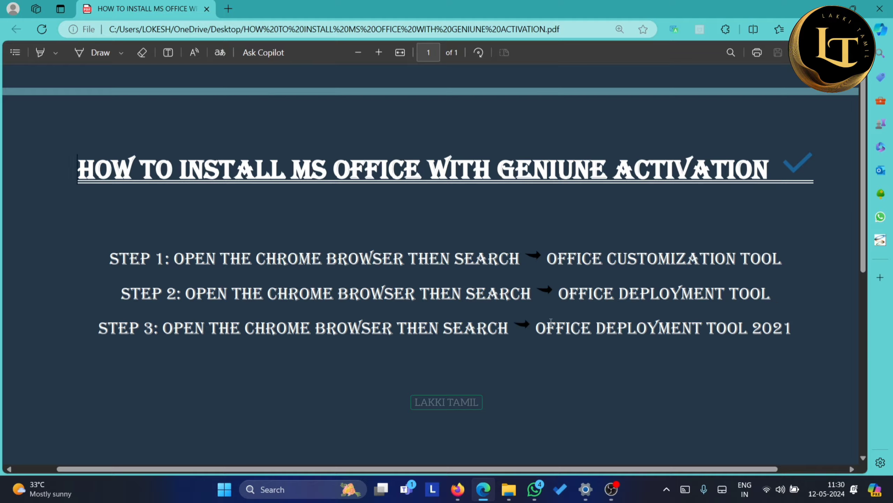
click(457, 489)
click(639, 5)
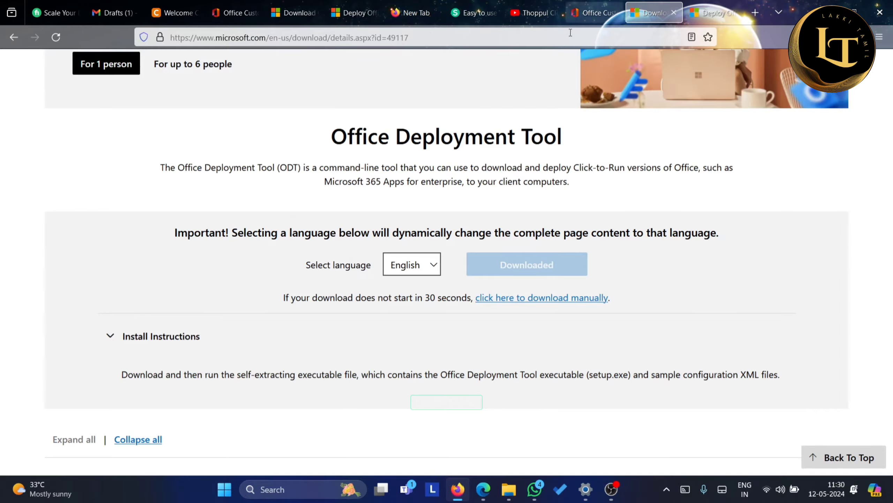
key(alt+Left)
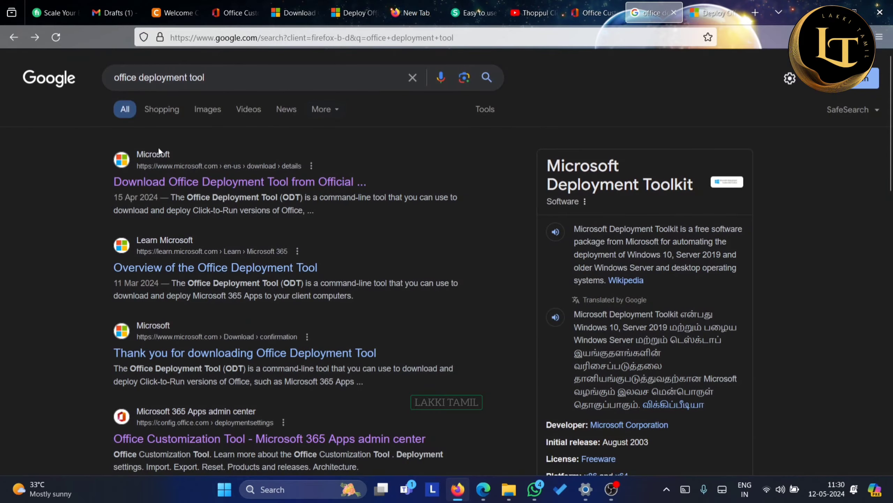
click(284, 183)
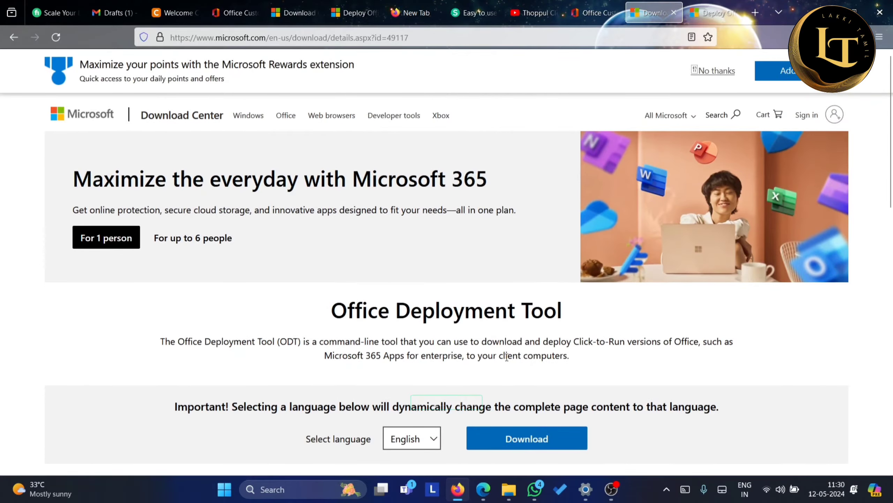
scroll(507, 357, down, 2)
click(510, 355)
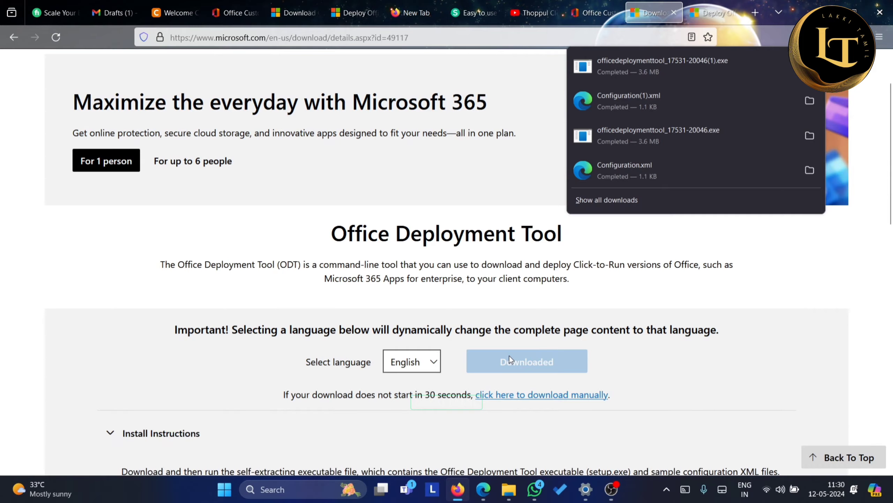
click(508, 490)
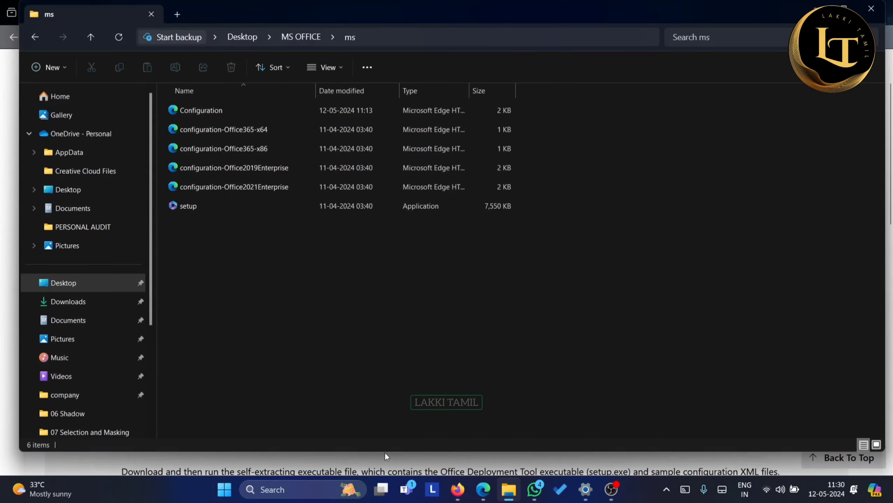
click(97, 309)
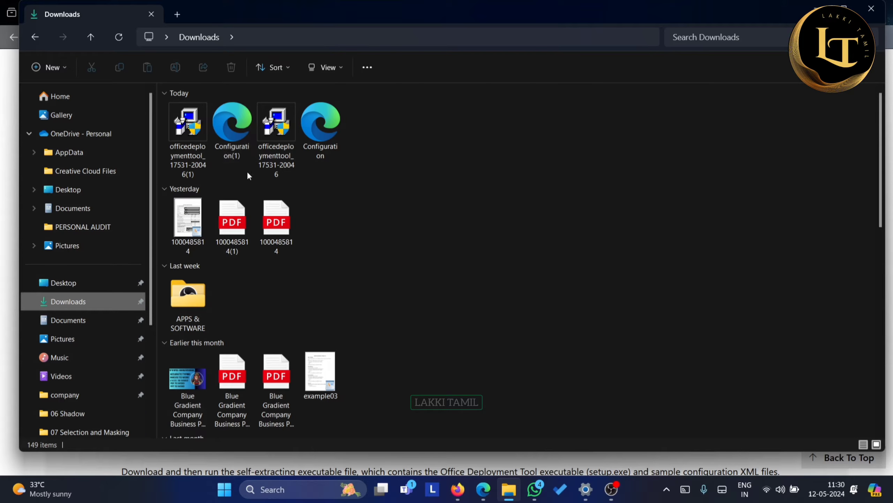
drag(247, 172, 184, 130)
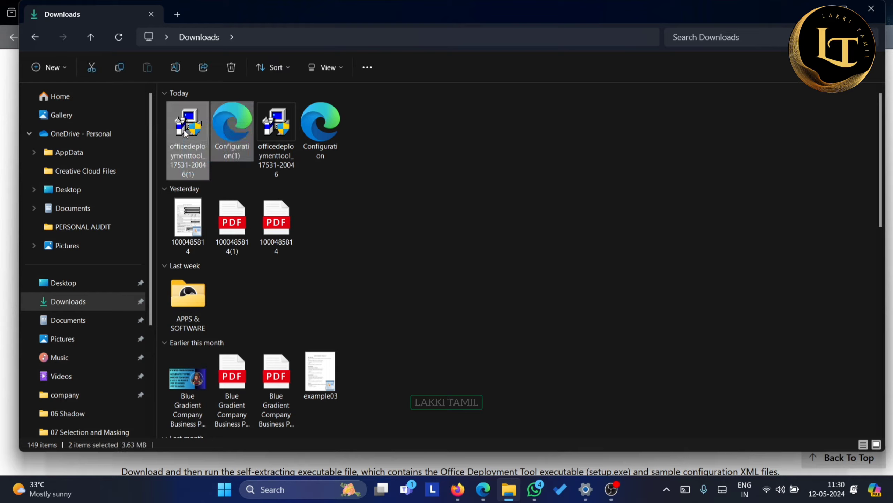
key(ctrl+c)
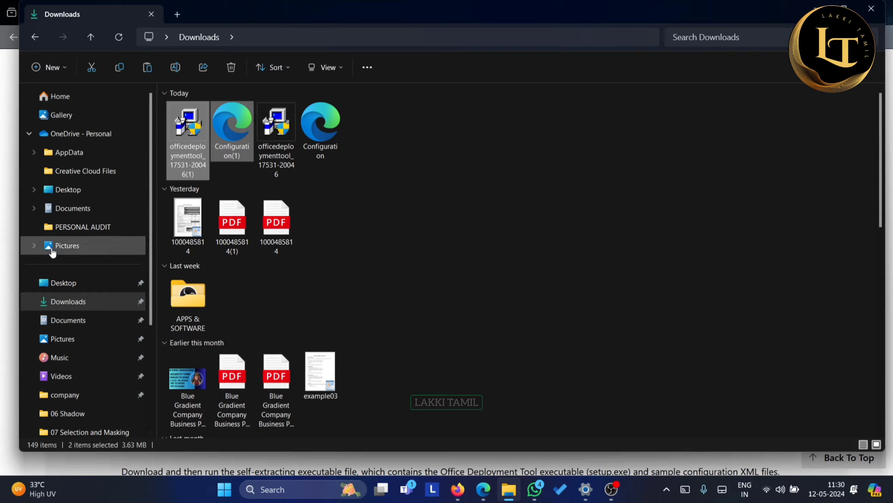
Step: Delete the old contents of the MS OFFICE folder on the Desktop and paste the two copied files there
click(57, 284)
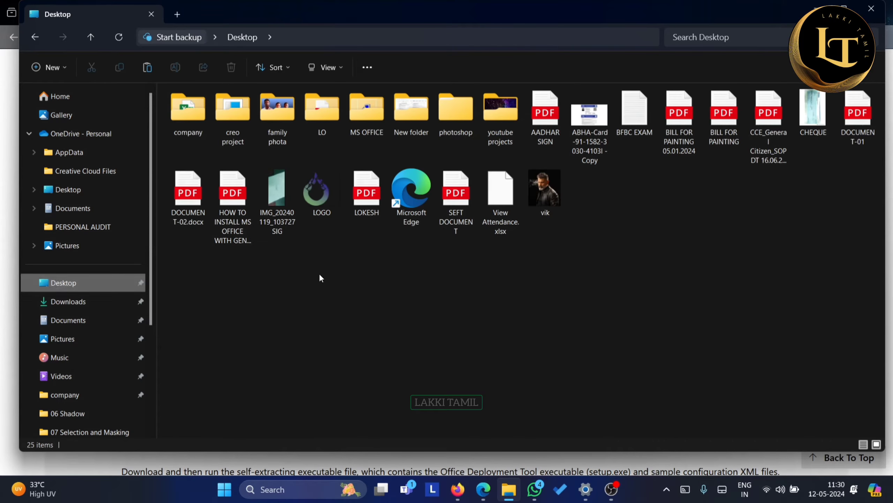
double_click(378, 110)
drag(362, 185, 321, 85)
key(Delete)
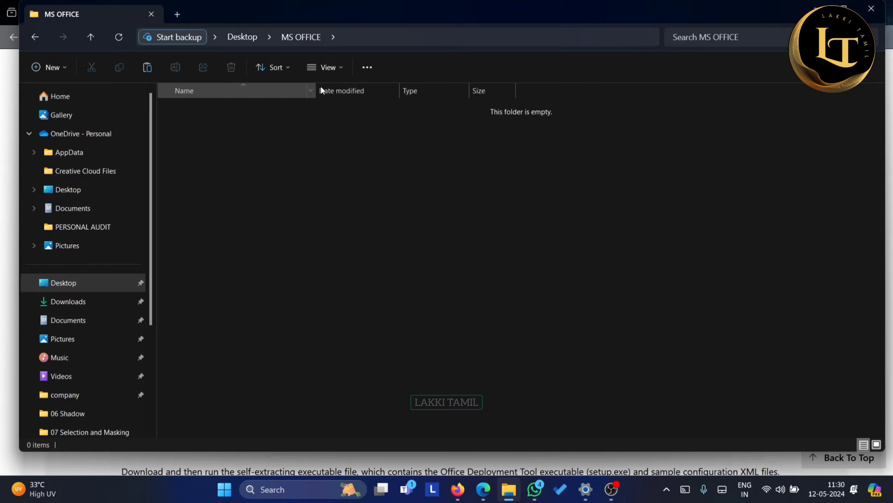
key(ctrl+v)
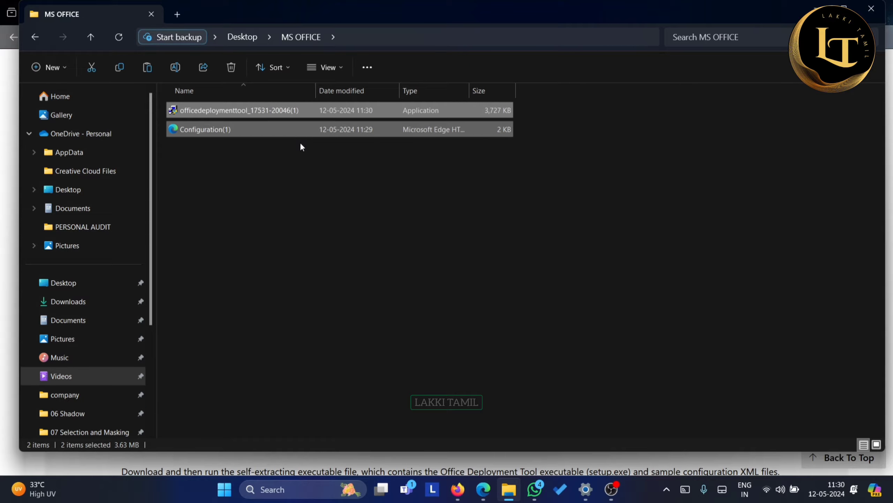
click(291, 176)
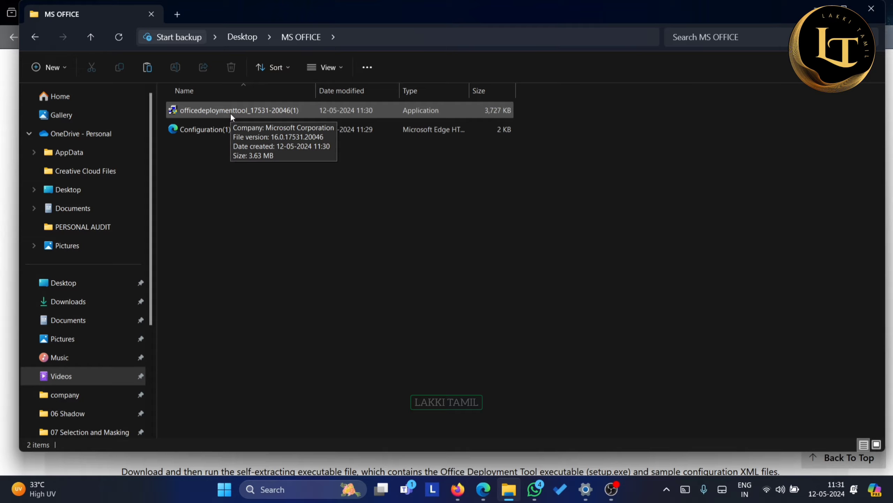
Step: Create a new folder named ms inside the MS OFFICE folder
right_click(286, 189)
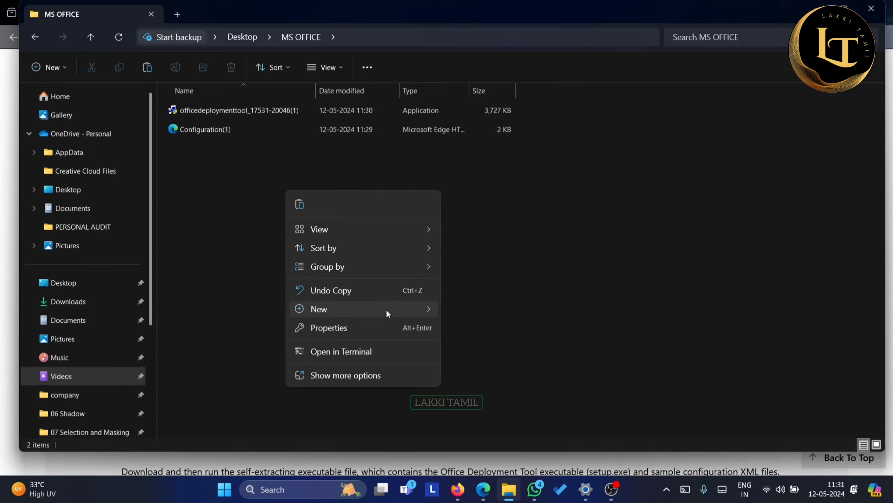
mouse_move(386, 308)
click(459, 317)
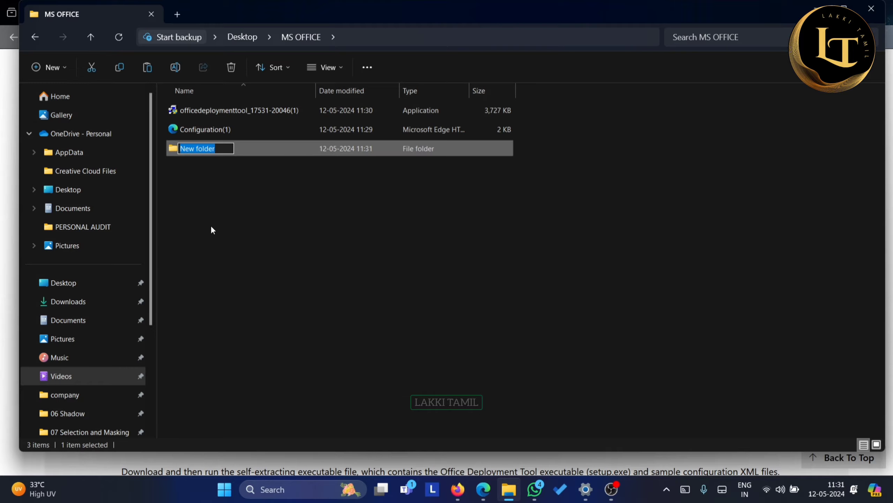
text(ms)
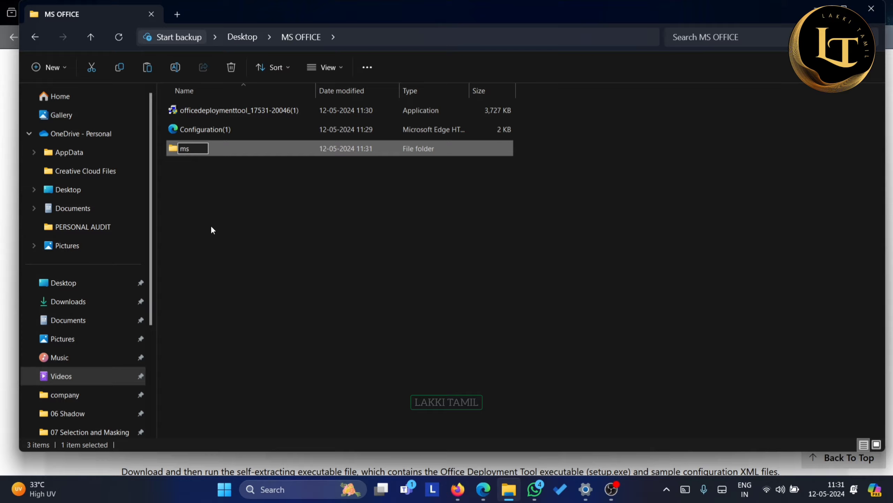
key(Return)
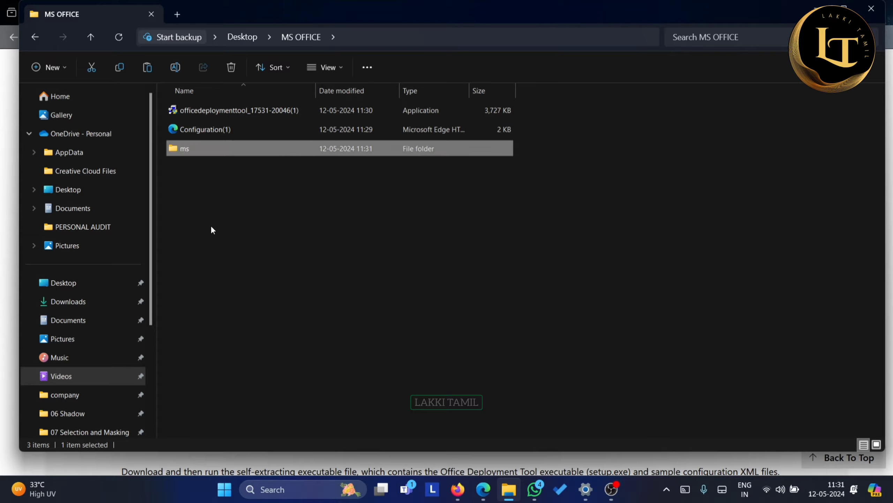
click(251, 111)
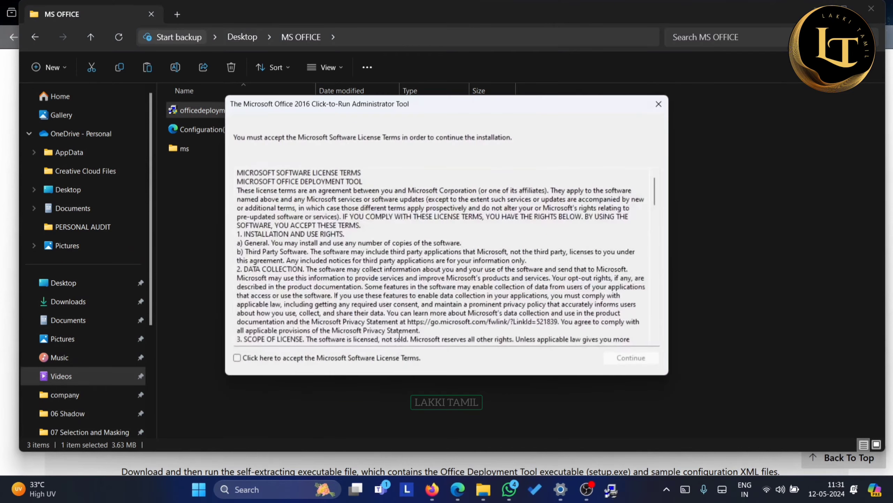
click(268, 358)
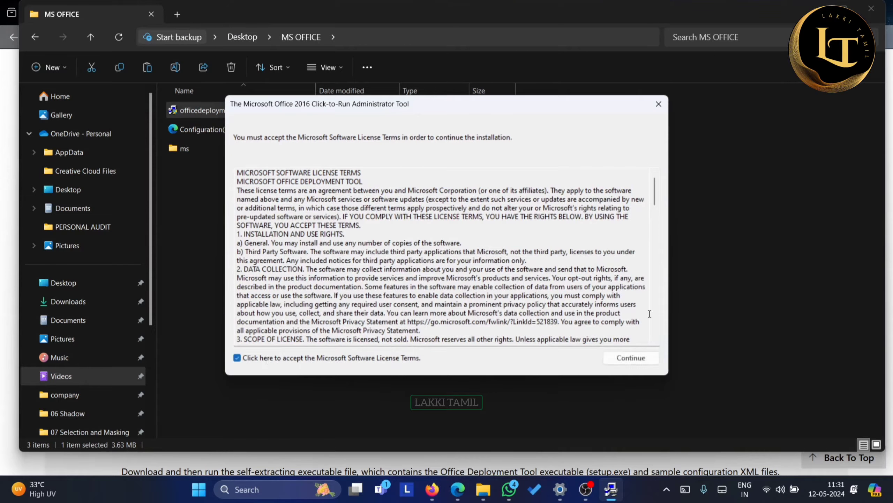
click(632, 356)
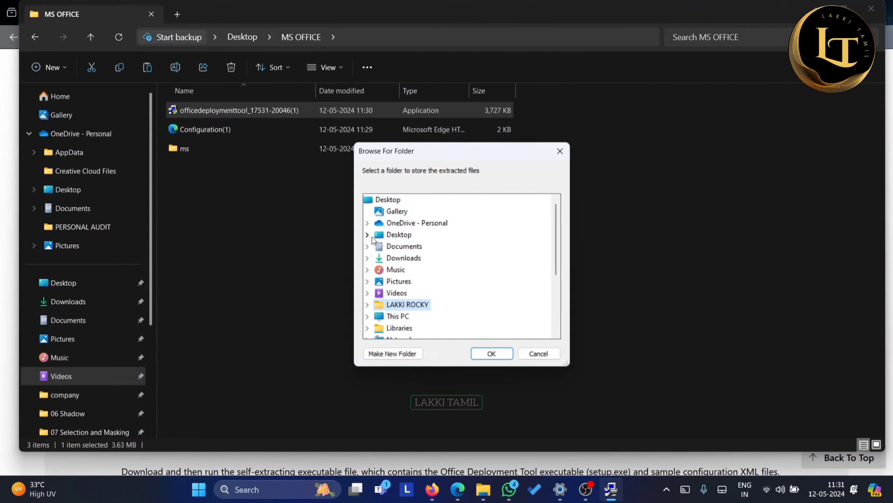
Step: Extract the deployment tool's files into the ms folder under Desktop, MS OFFICE
click(367, 234)
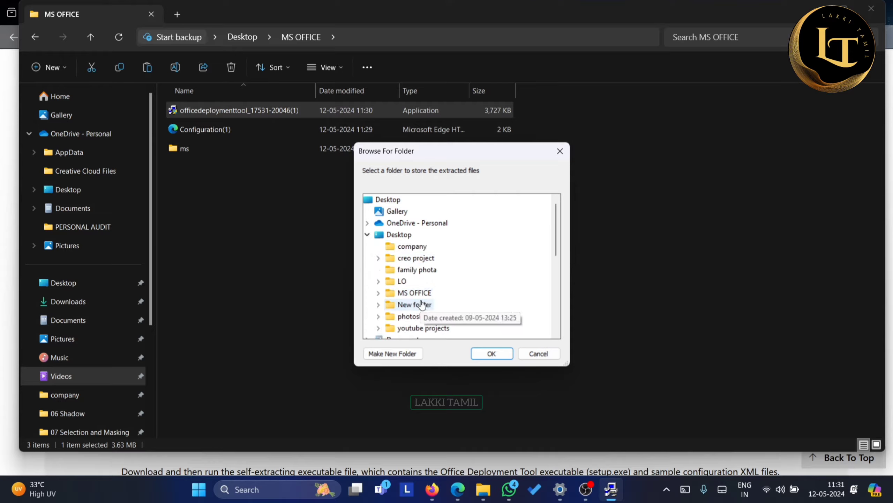
click(378, 258)
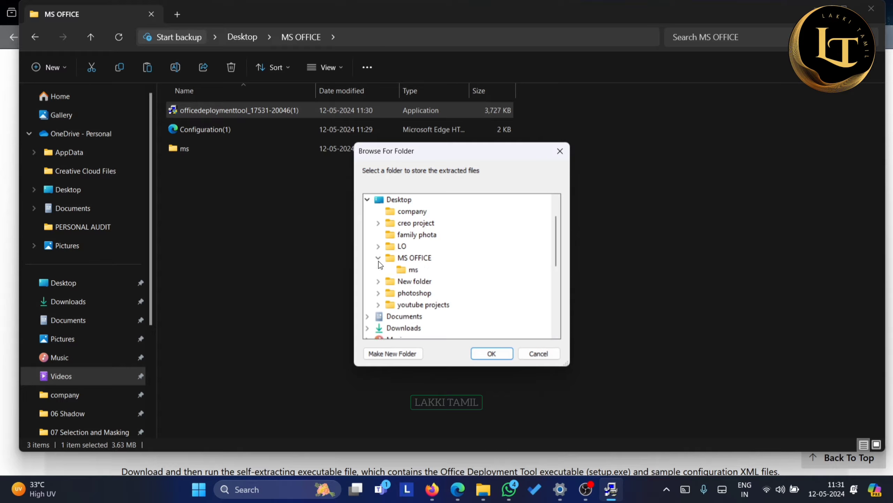
double_click(387, 280)
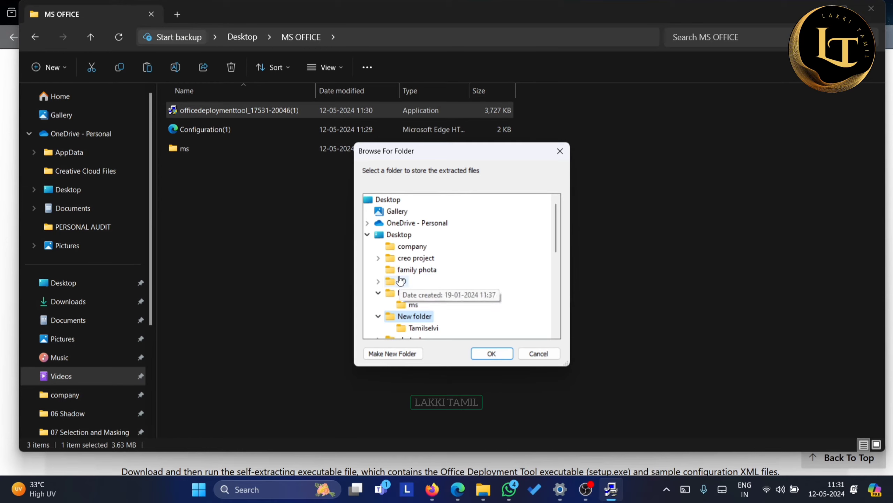
click(411, 305)
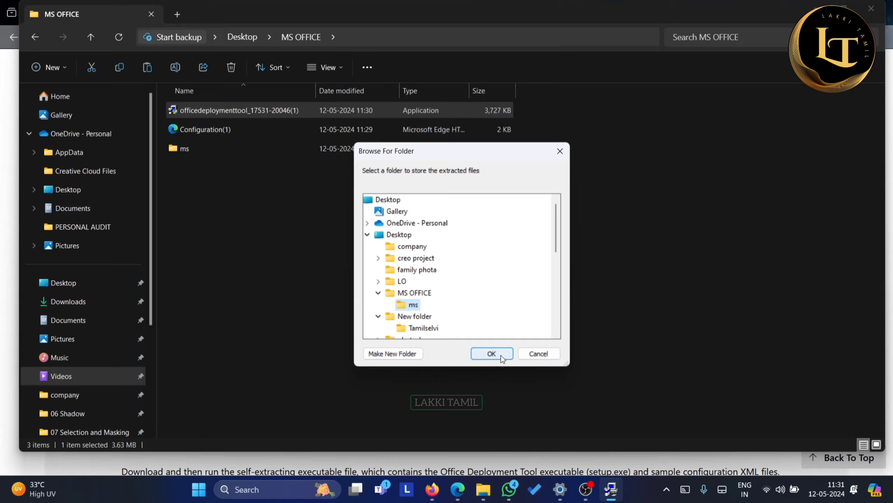
click(492, 353)
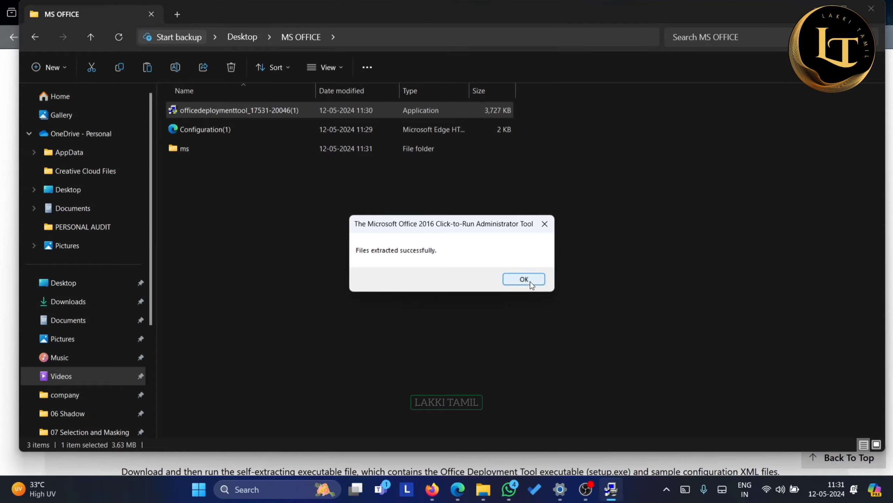
click(530, 281)
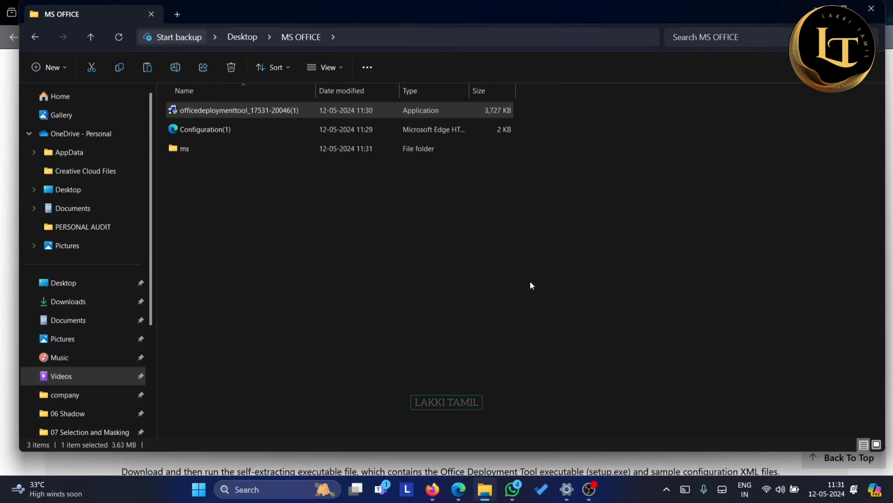
Step: Check the extracted files in the ms folder and move Configuration(1) from MS OFFICE into it
double_click(234, 147)
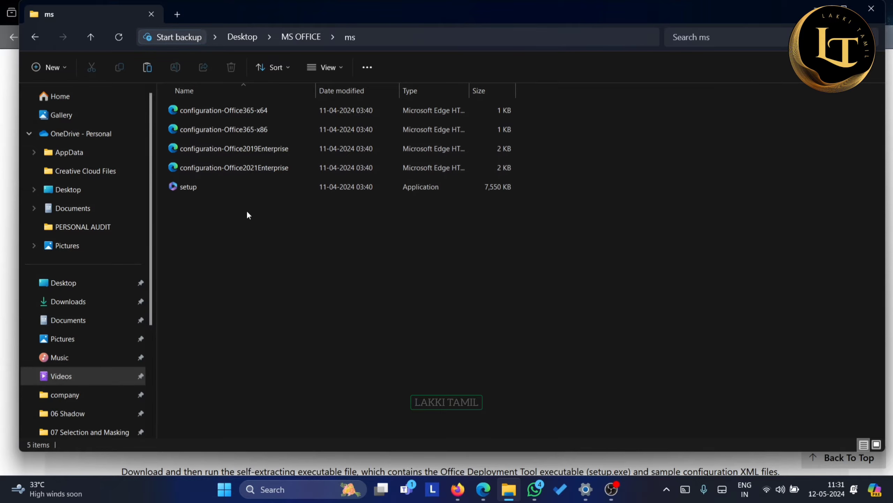
click(291, 38)
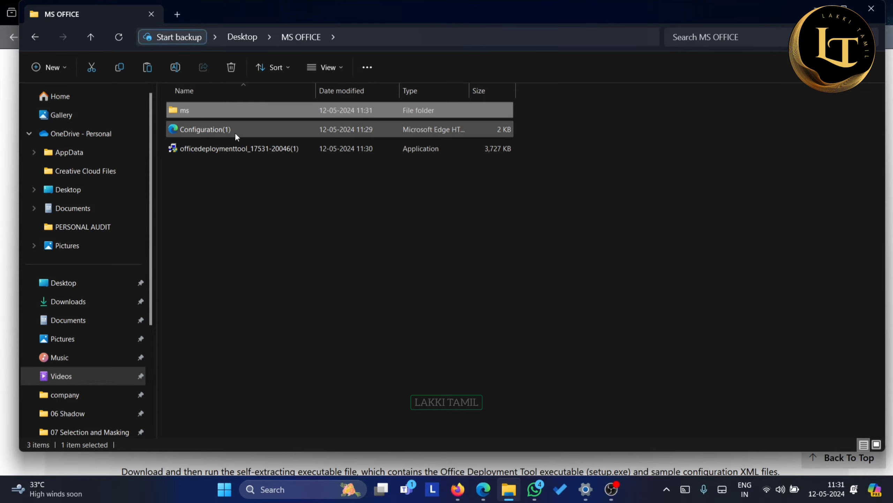
drag(235, 134, 177, 105)
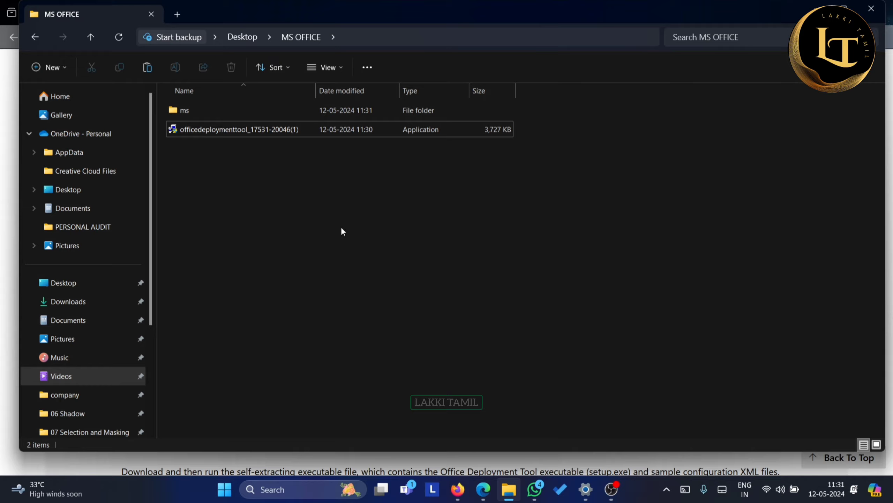
Step: Search Windows for cmd, open Command Prompt and begin a cd command
click(266, 489)
text(c)
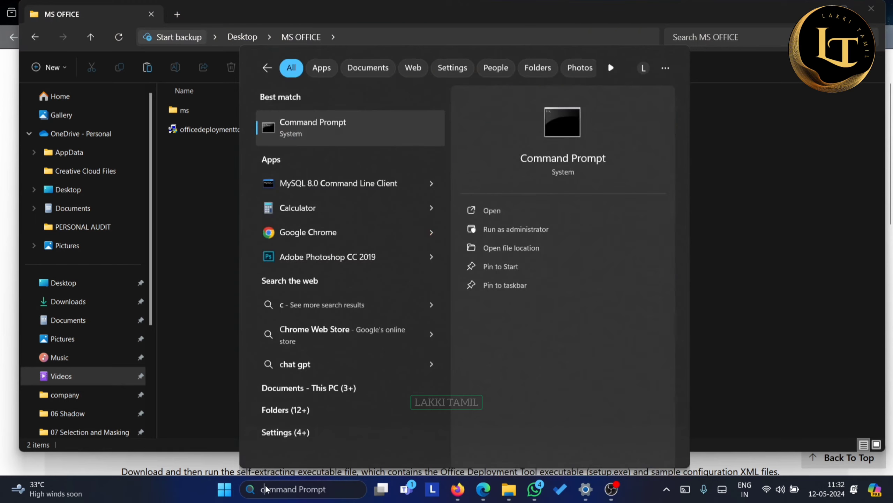
text(md)
click(289, 444)
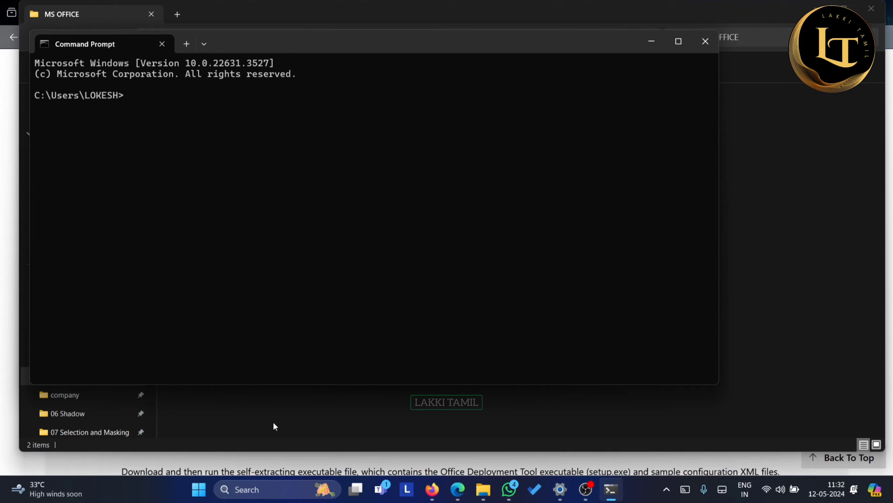
text(cd)
Step: Open the ms folder inside MS OFFICE in File Explorer and copy its full path
click(488, 494)
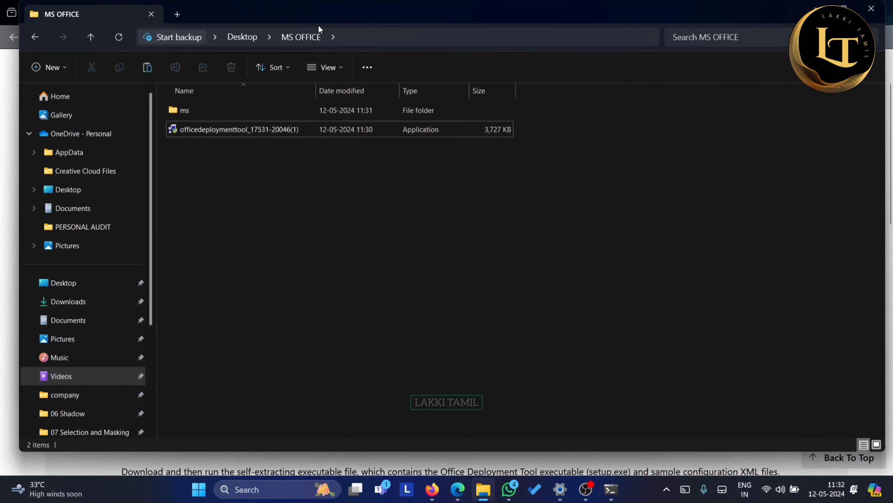
double_click(265, 109)
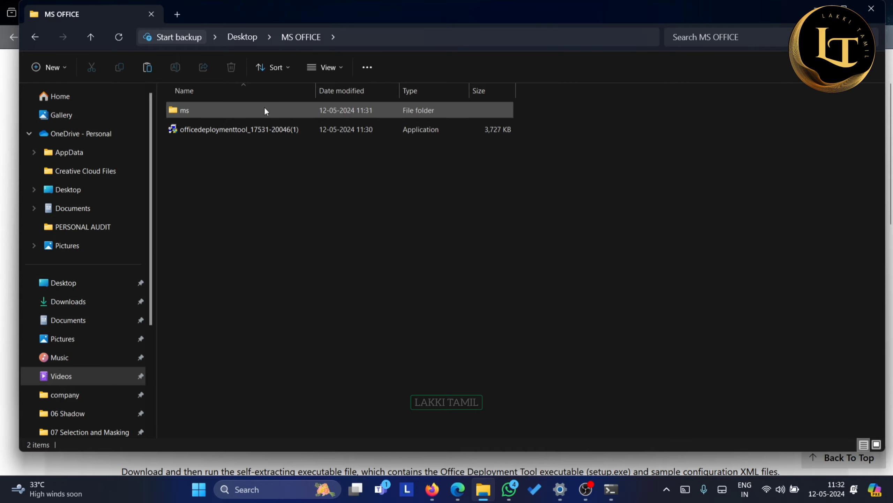
click(366, 45)
key(ctrl+c)
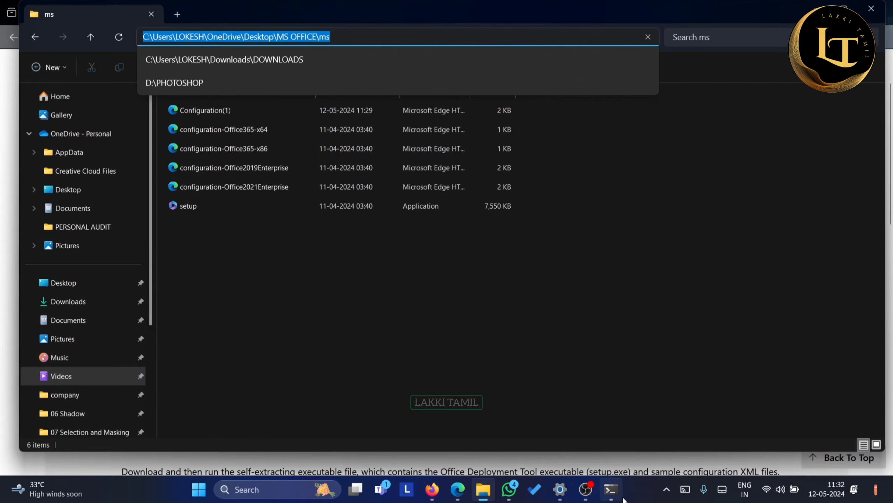
Step: Switch to Command Prompt and change the working directory to the copied ms folder path with cd
click(611, 488)
text(cd)
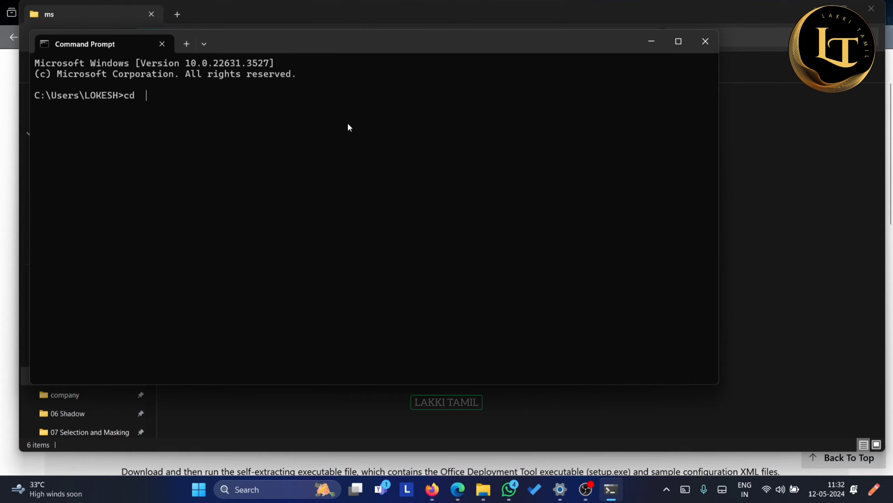
key(ctrl+v)
key(Return)
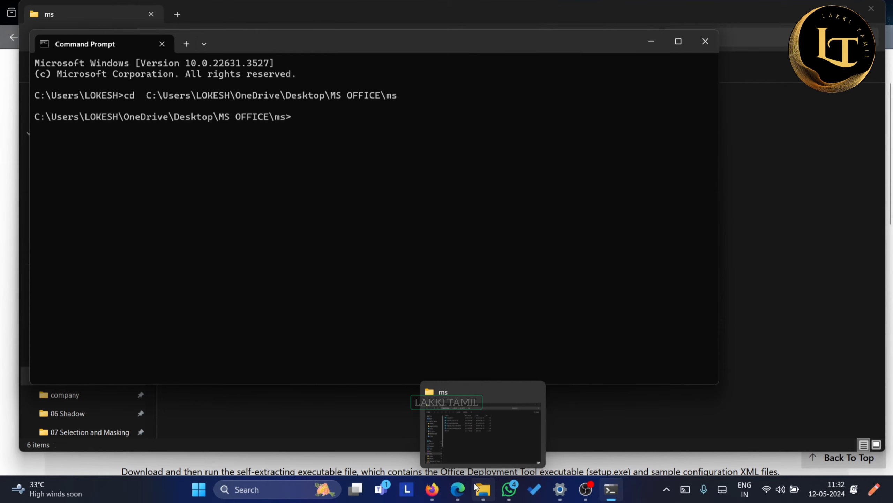
Step: Switch to the installation guide PDF in Edge and review its step 3 search phrase, Office Deployment Tool 2021
click(457, 493)
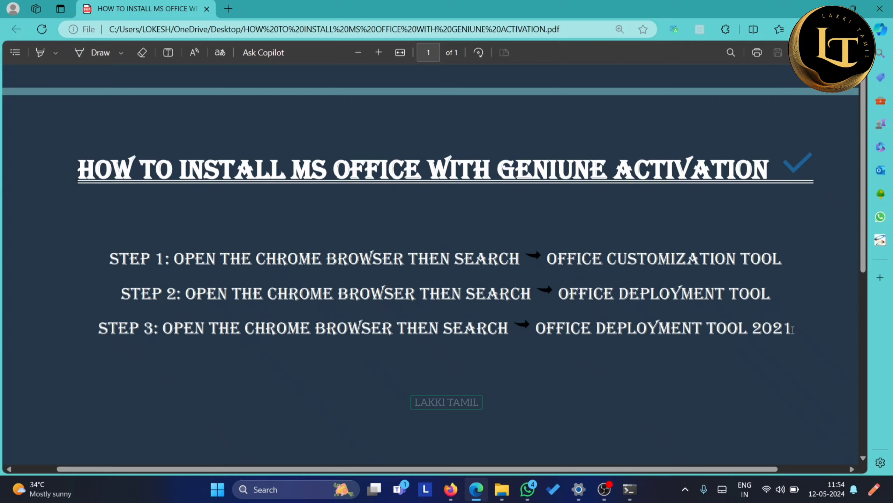
drag(792, 334, 618, 361)
key(ctrl+c)
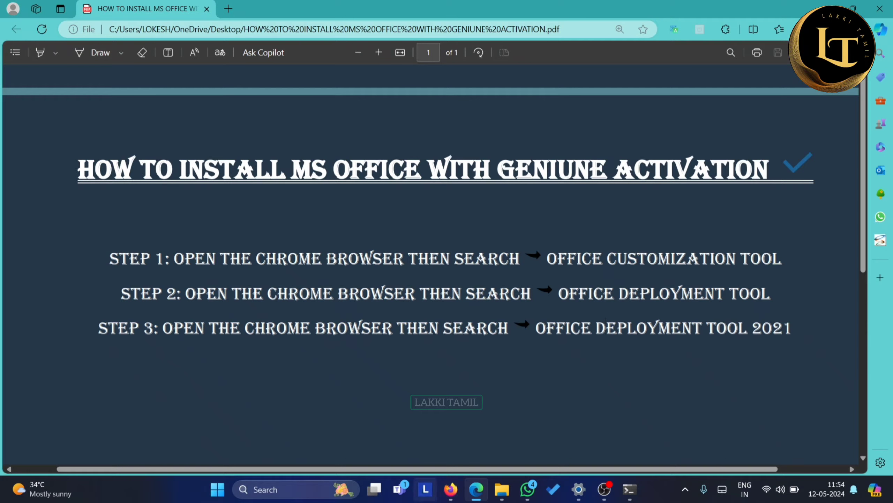
Step: Switch to Firefox and examine the Deploy Office LTSC 2021 article, from its introduction to the Office Deployment Tool installation section
click(450, 500)
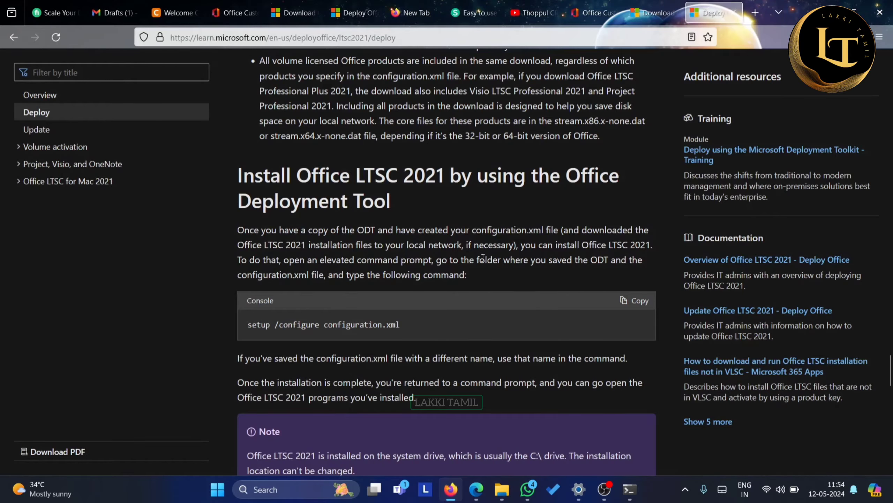
scroll(482, 257, down, 3)
scroll(482, 256, up, 5)
scroll(482, 258, up, 15)
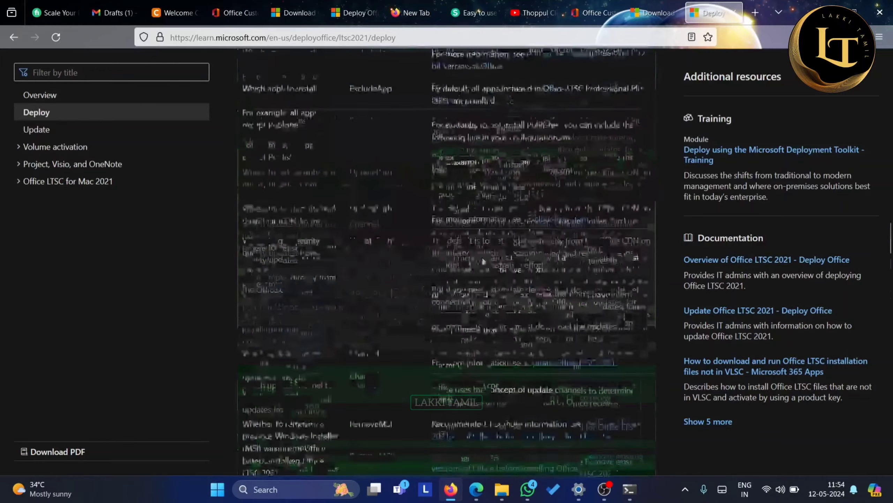
scroll(482, 265, up, 8)
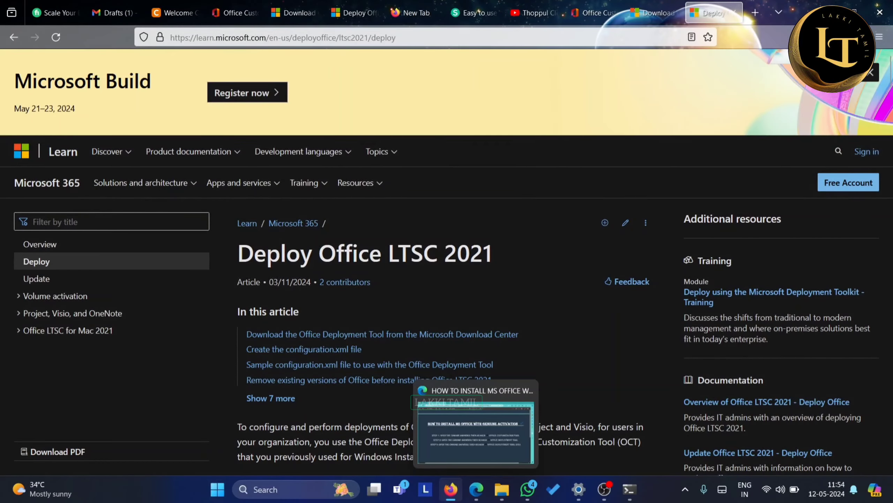
scroll(415, 296, down, 20)
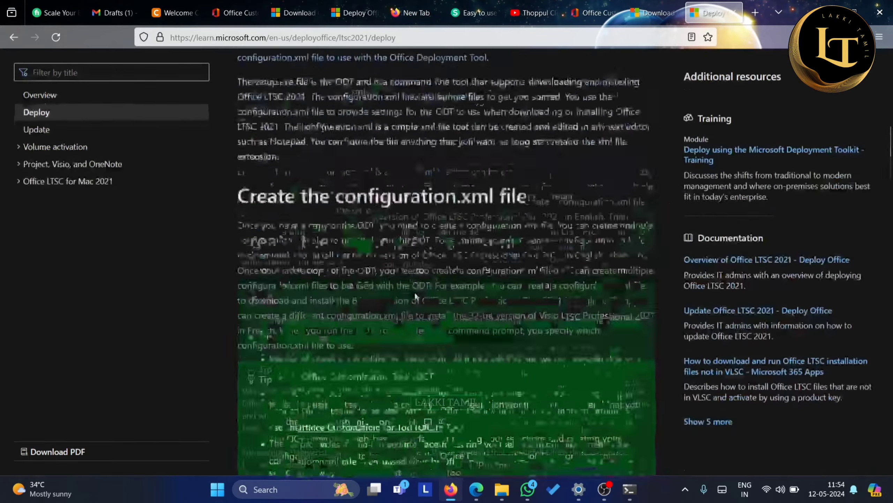
scroll(375, 170, down, 10)
scroll(374, 170, up, 10)
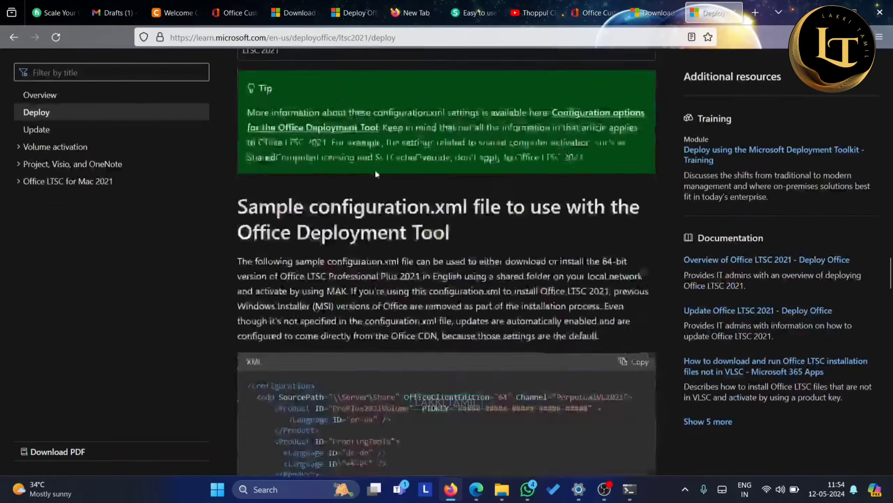
scroll(374, 170, down, 5)
scroll(376, 171, up, 5)
scroll(375, 170, down, 6)
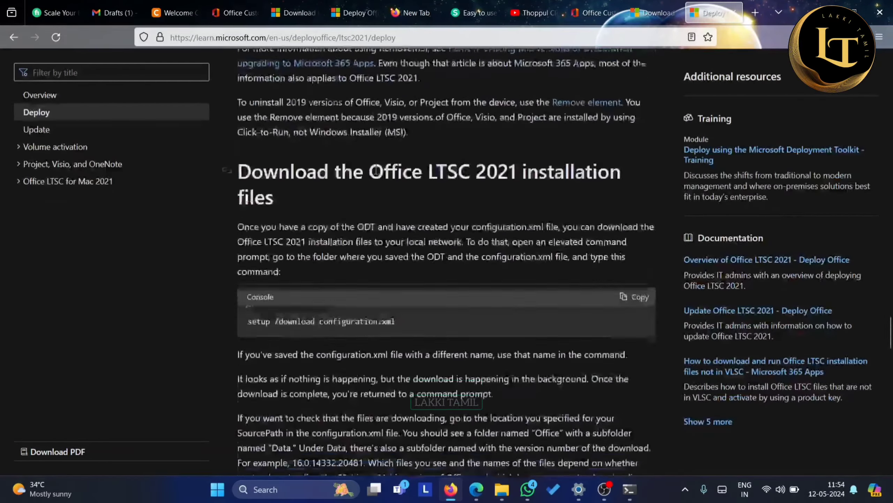
scroll(376, 170, up, 7)
scroll(375, 170, down, 6)
scroll(374, 169, up, 6)
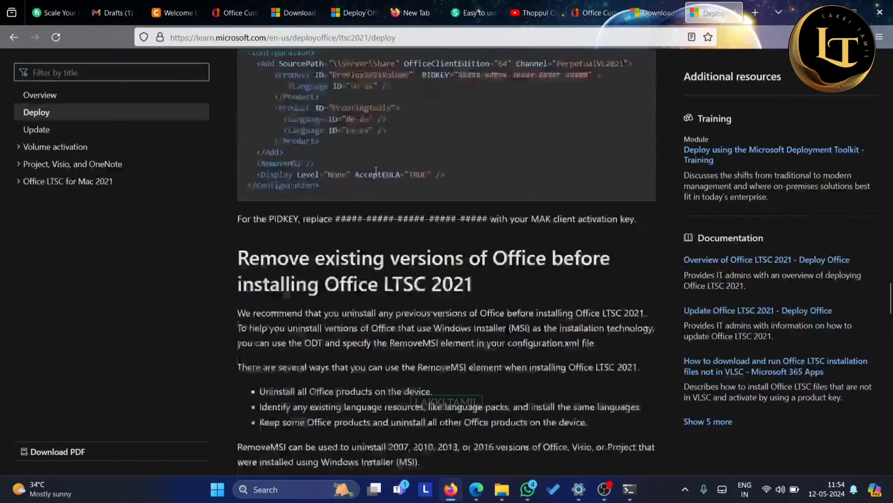
scroll(375, 170, down, 6)
scroll(375, 169, down, 5)
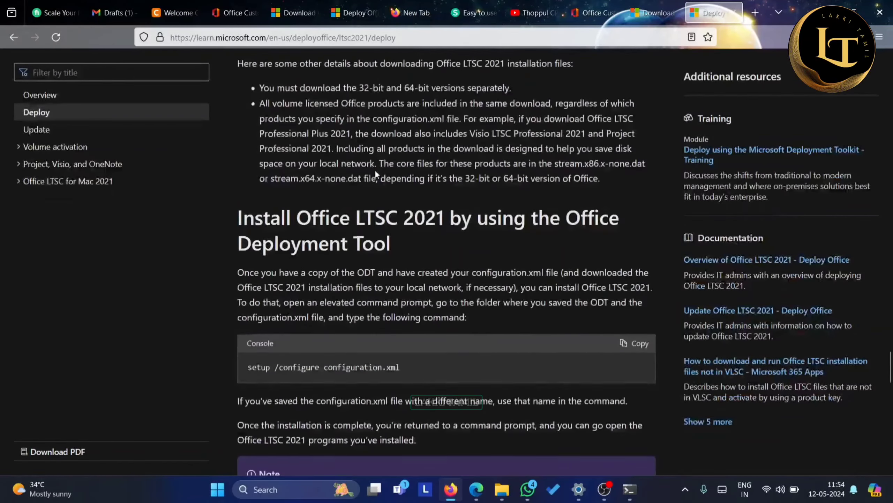
Step: Copy setup /configure configuration.xml from the article, run it in Command Prompt and close the Office installer when it finishes
click(649, 347)
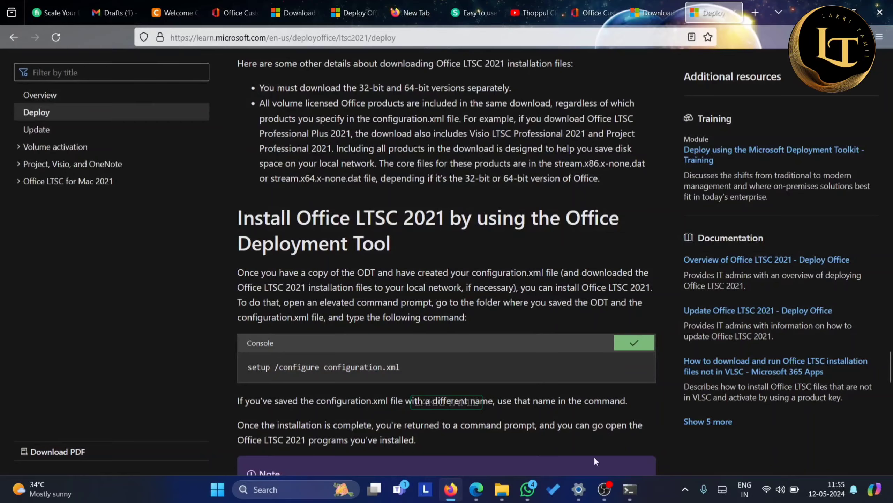
click(629, 499)
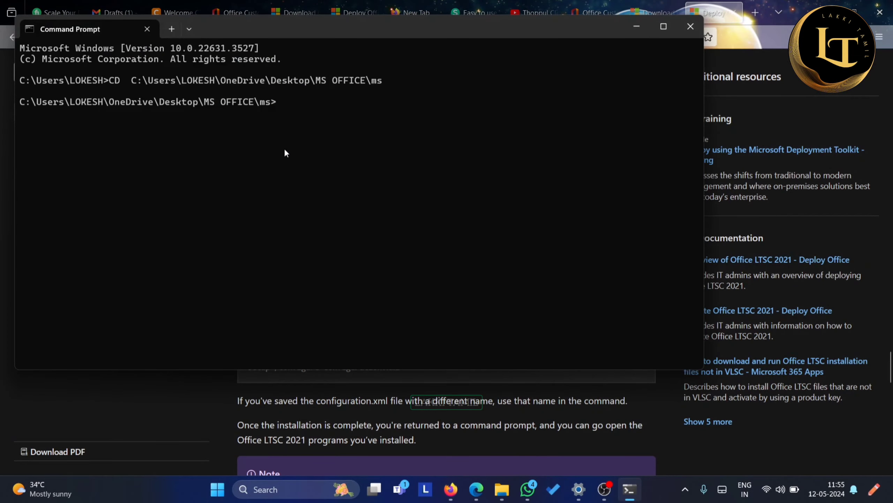
key(ctrl+v)
key(Return)
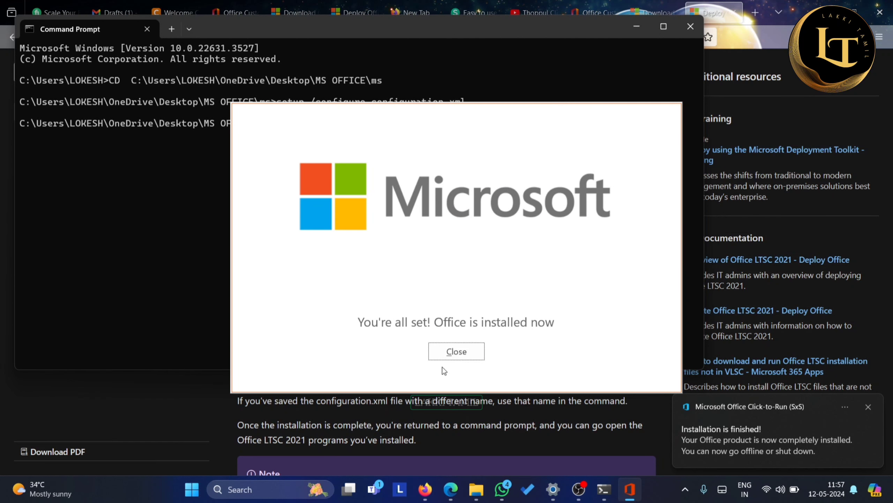
click(459, 344)
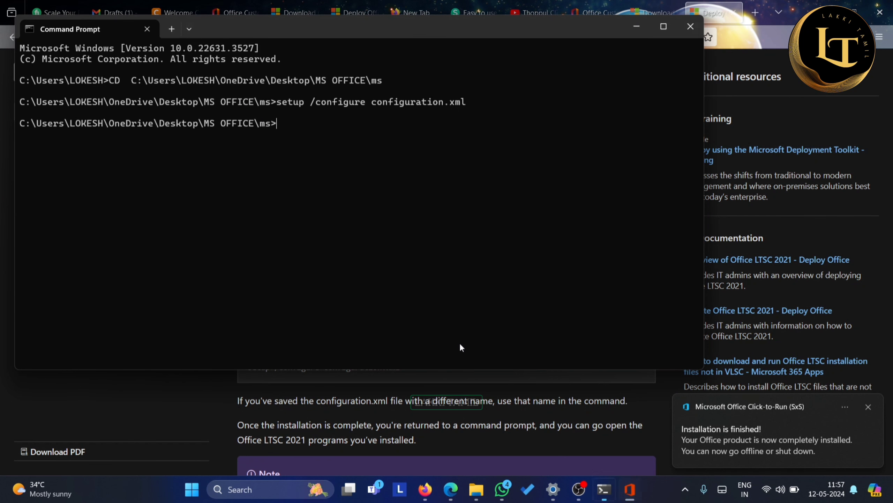
Step: Find Word through Windows search, launch it and create a blank document
click(254, 487)
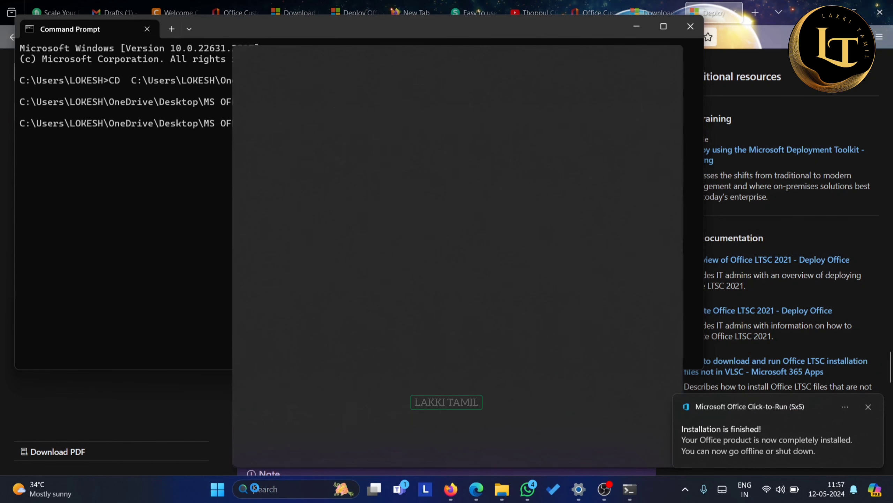
text(WI)
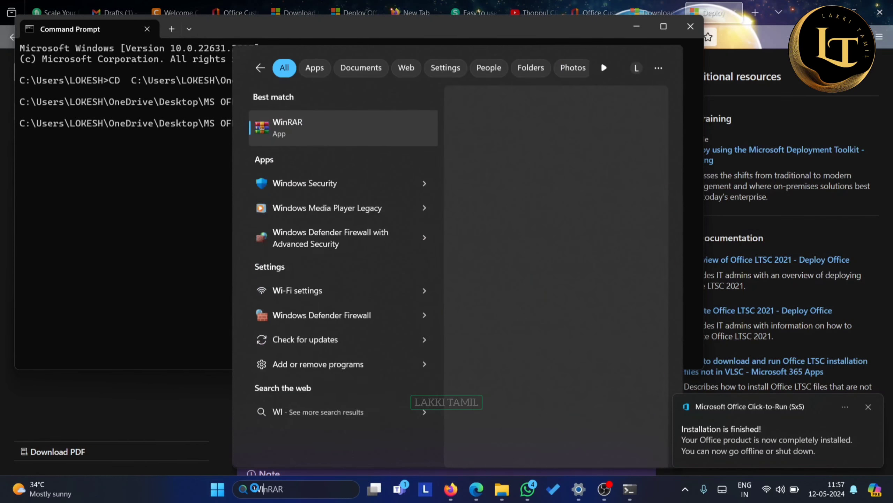
key(BackSpace)
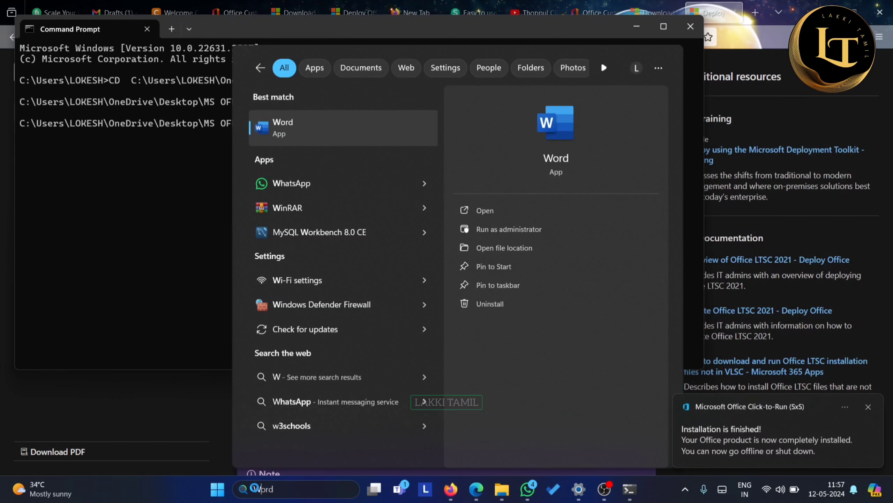
click(570, 208)
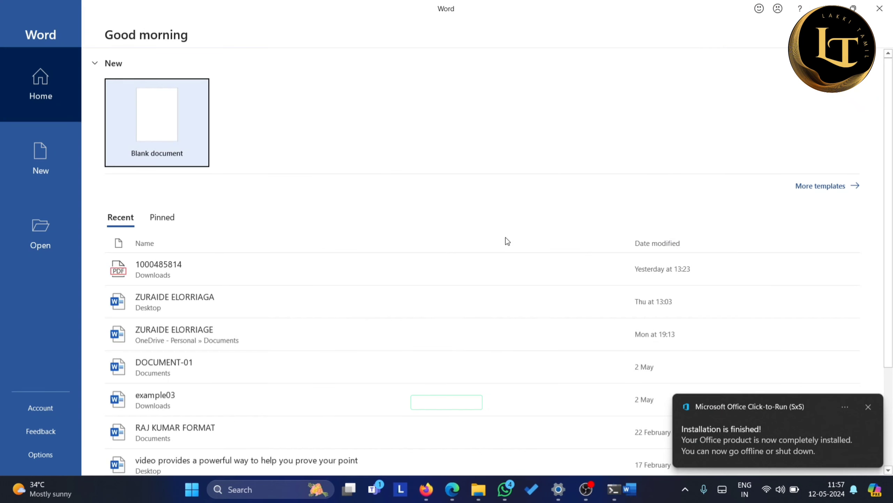
click(158, 135)
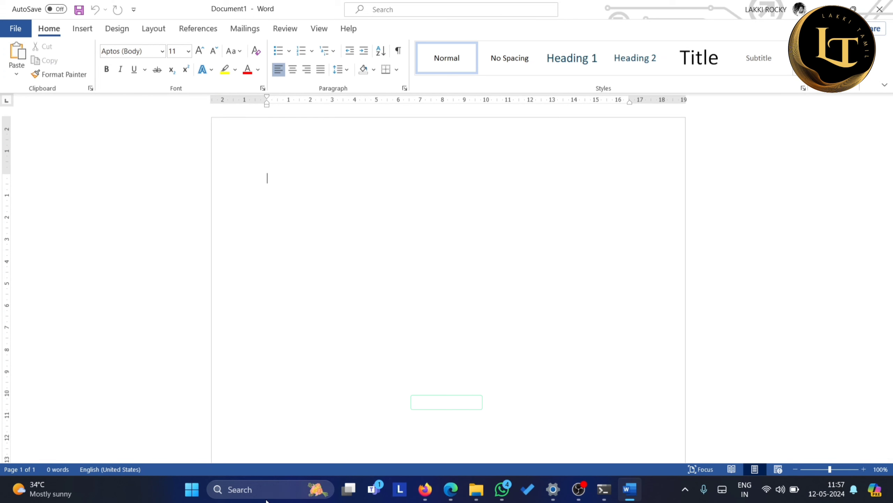
Step: Find Excel through Windows search, launch it and create a blank workbook
click(253, 490)
text(EXC)
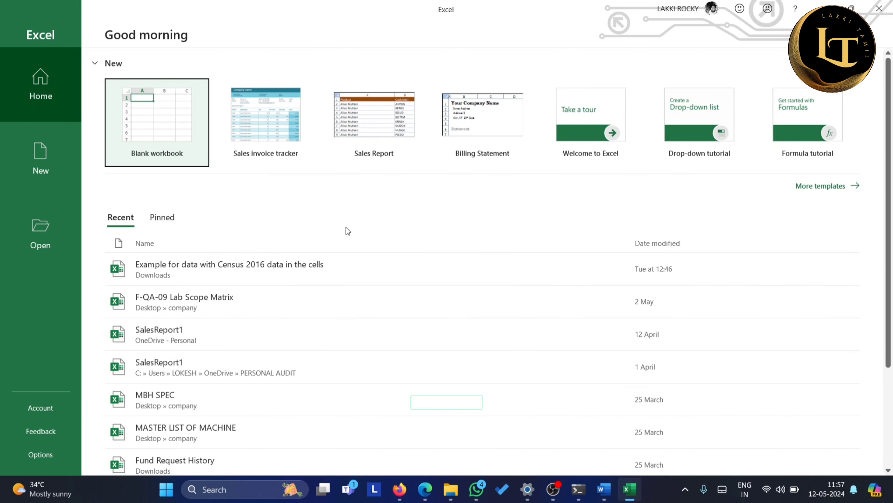
click(203, 117)
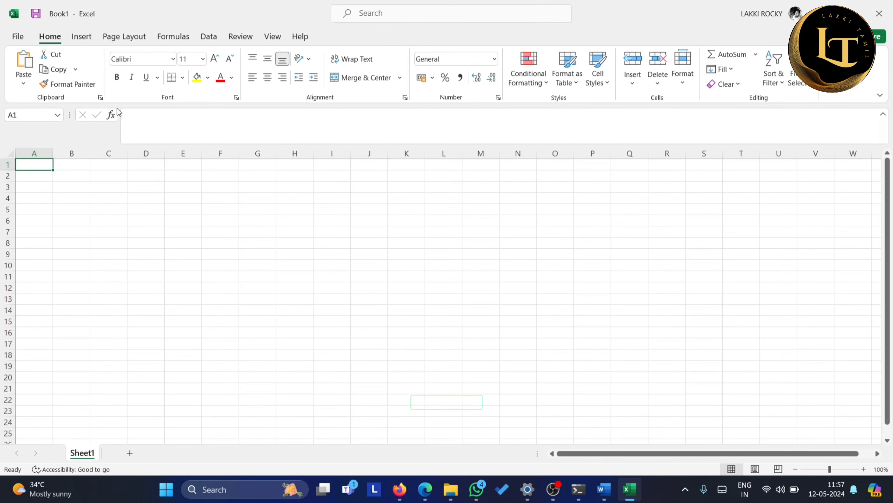
Step: Return to Excel's start page and choose the Sales invoice tracker template for a new workbook
click(18, 36)
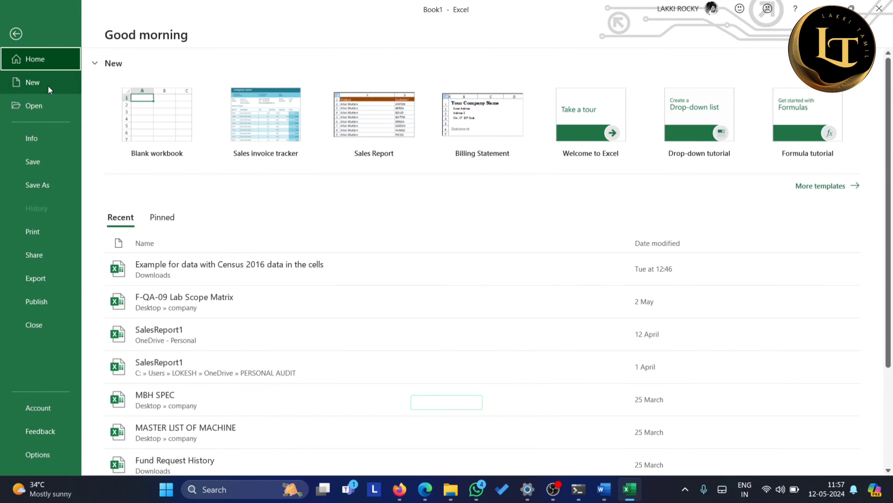
click(242, 113)
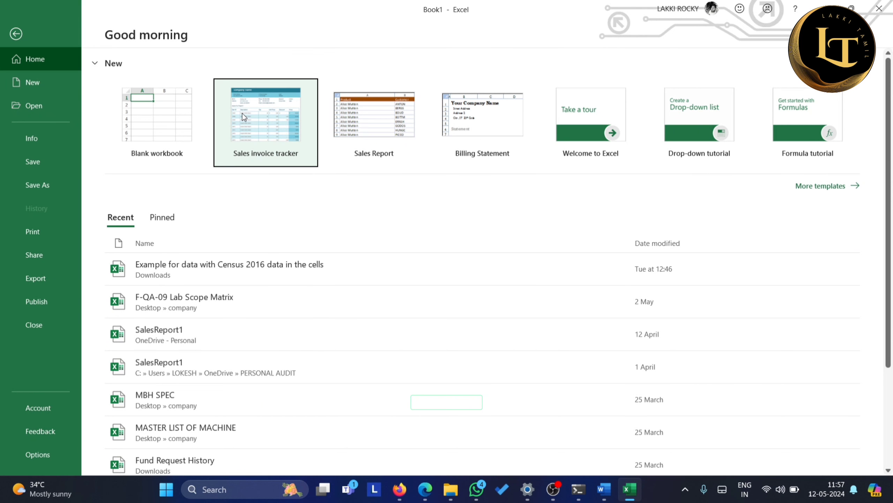